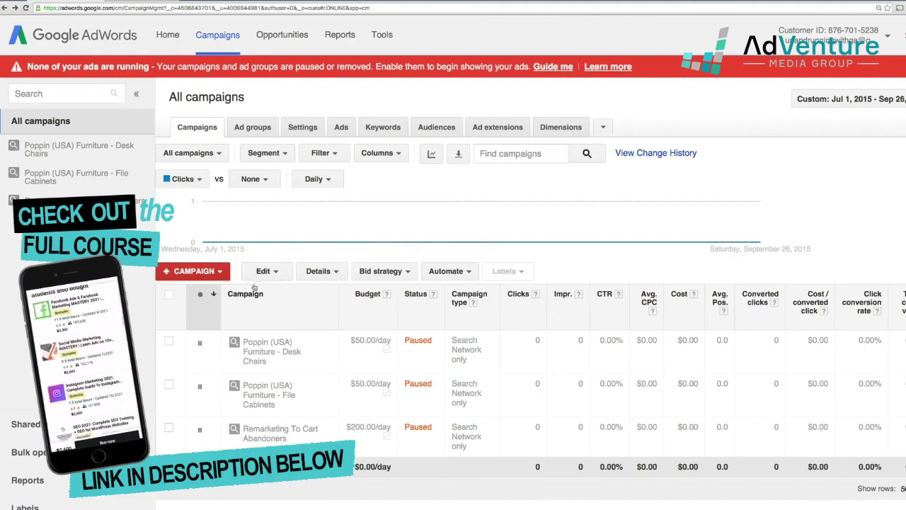
- Create a new Search Network only campaign and make it Call-only
click(216, 272)
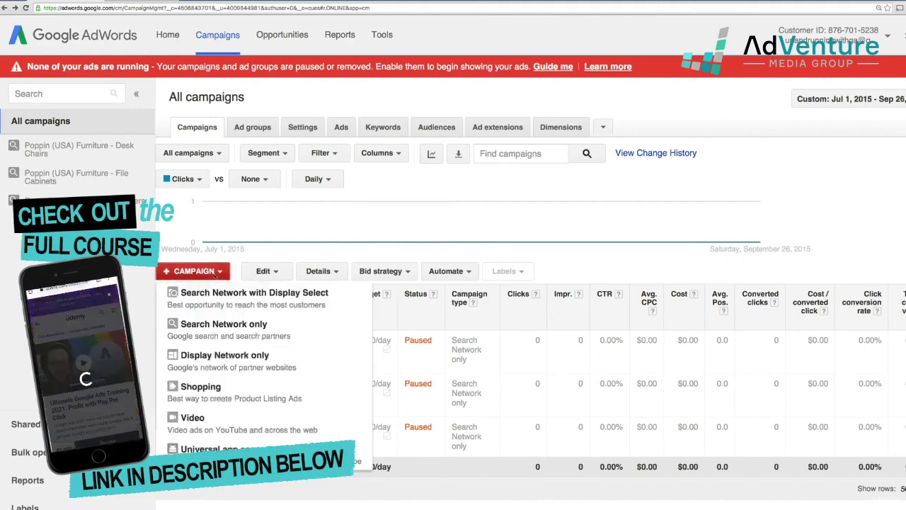
click(229, 326)
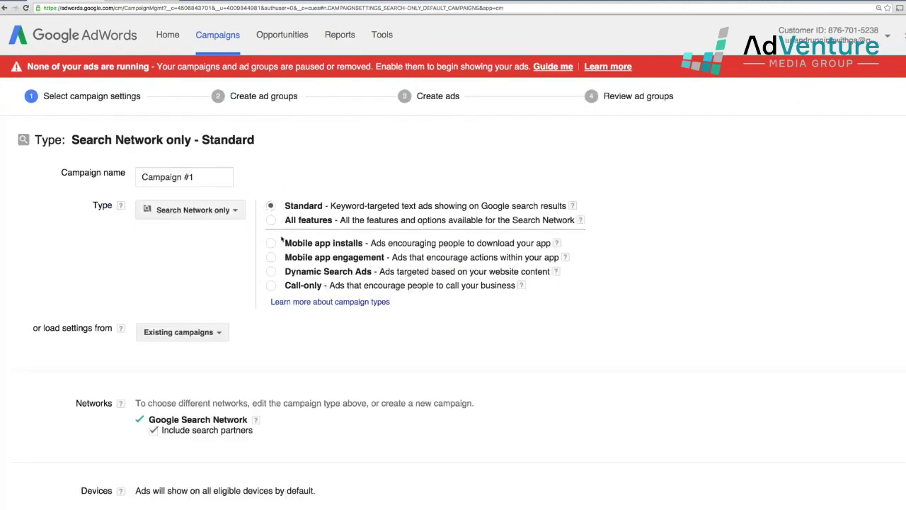
key(ctrl+plus)
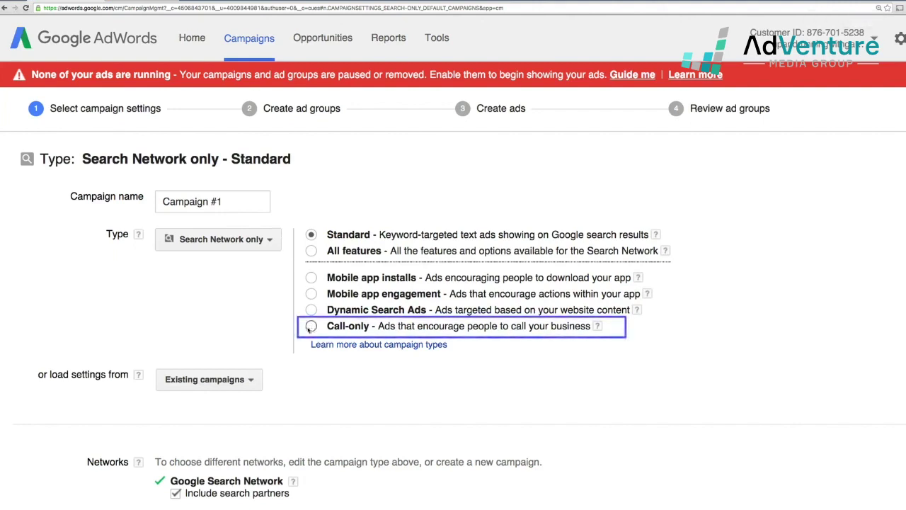
click(311, 326)
- Name the campaign 'Office Chairs Call Only'
drag(241, 201, 155, 205)
text(Popping)
key(BackSpace)
key(ctrl+a)
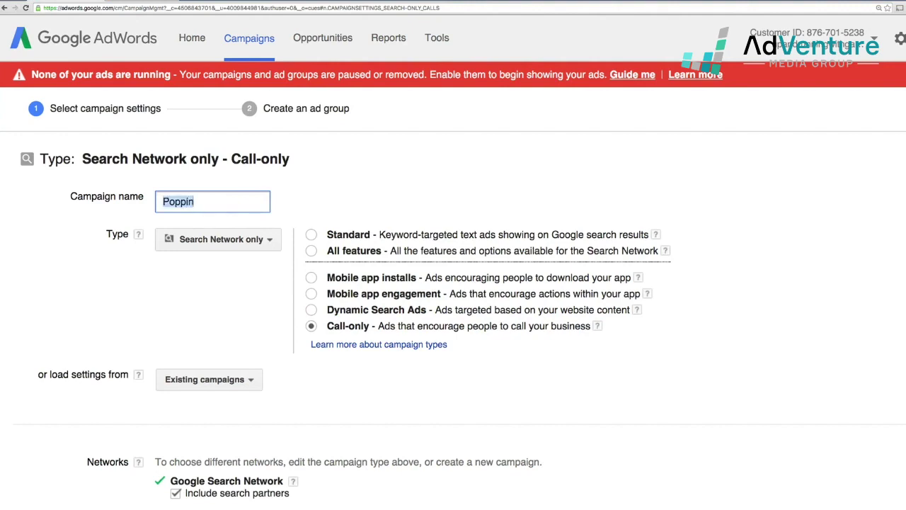
text(O)
key(BackSpace)
text(Office C)
key(BackSpace)
text(H)
key(BackSpace)
text(Chairs Call Only)
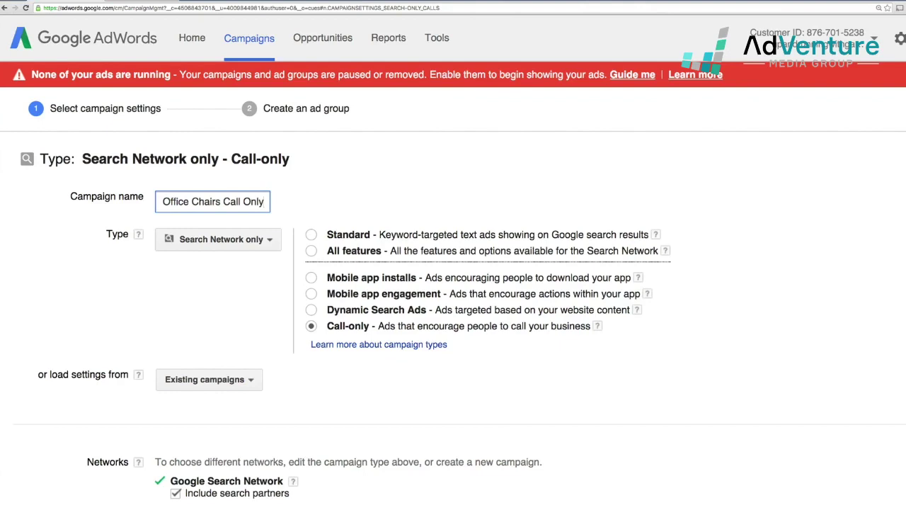
- Target the campaign to the United States only
scroll(164, 325, down, 2)
scroll(166, 322, down, 2)
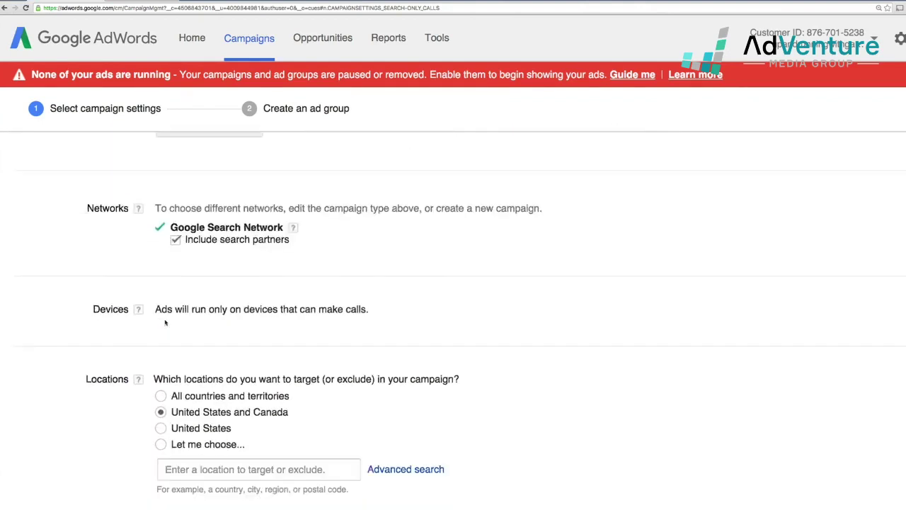
scroll(201, 276, down, 1)
scroll(205, 297, down, 2)
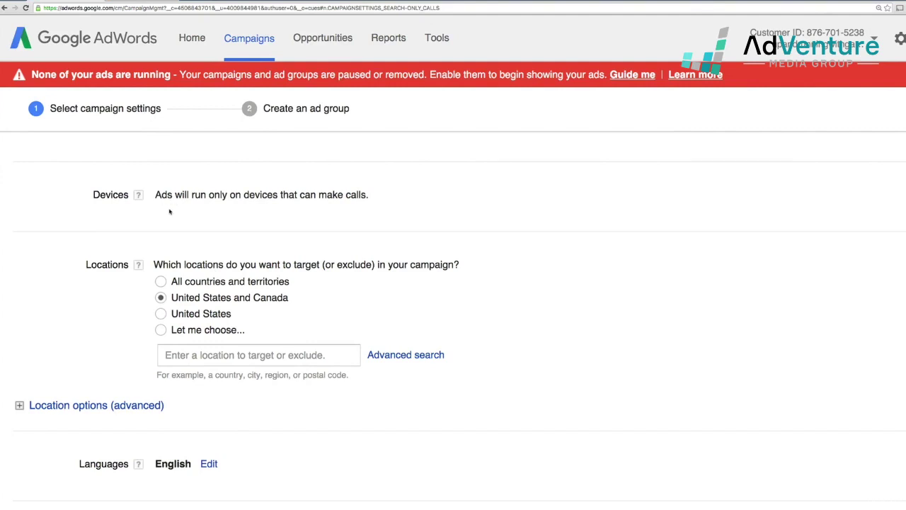
scroll(169, 216, down, 1)
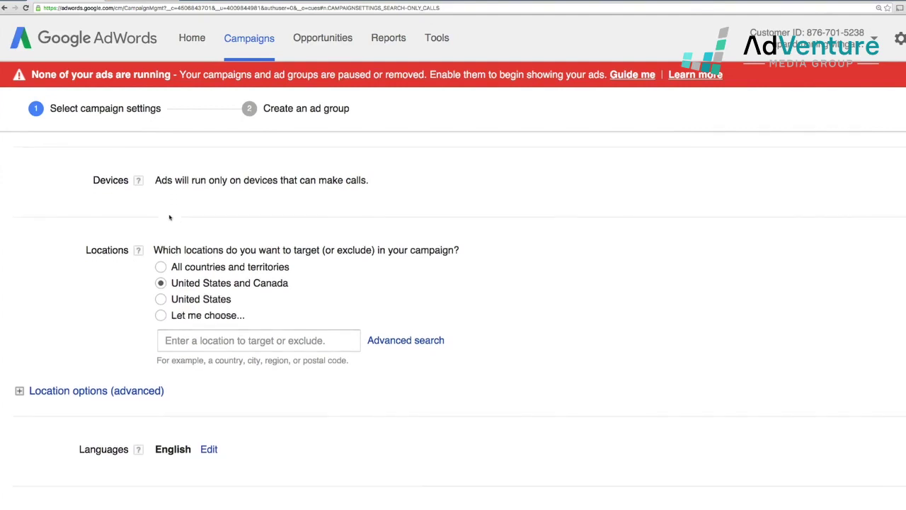
click(162, 300)
- Switch bidding to Manual CPC with a $2 default bid
scroll(143, 304, down, 1)
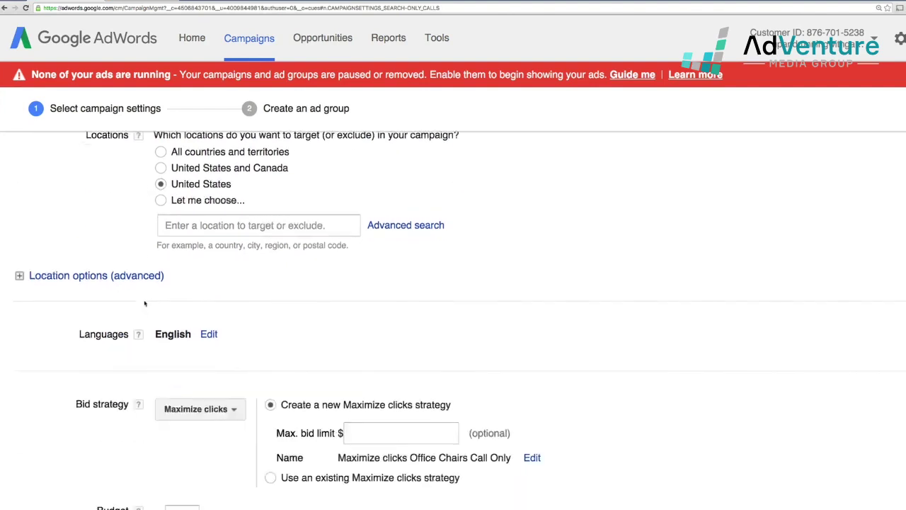
scroll(144, 303, down, 2)
scroll(144, 302, down, 1)
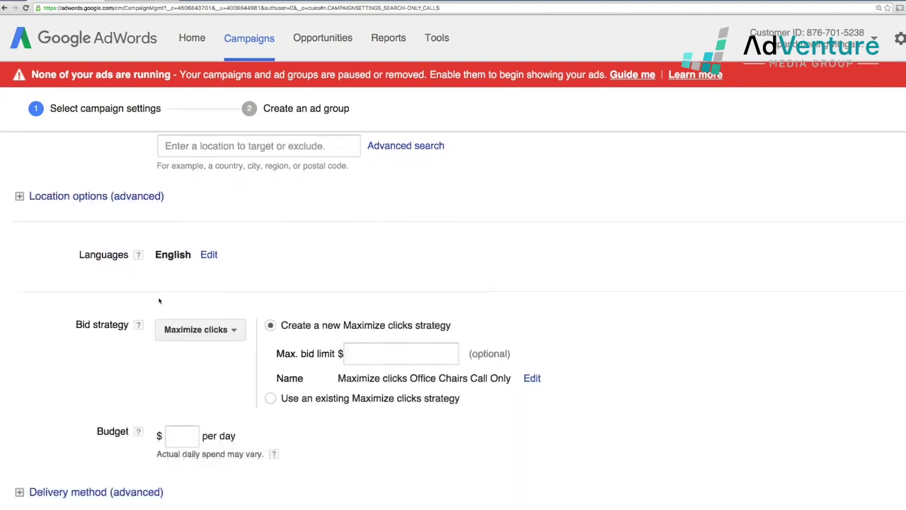
scroll(163, 298, down, 2)
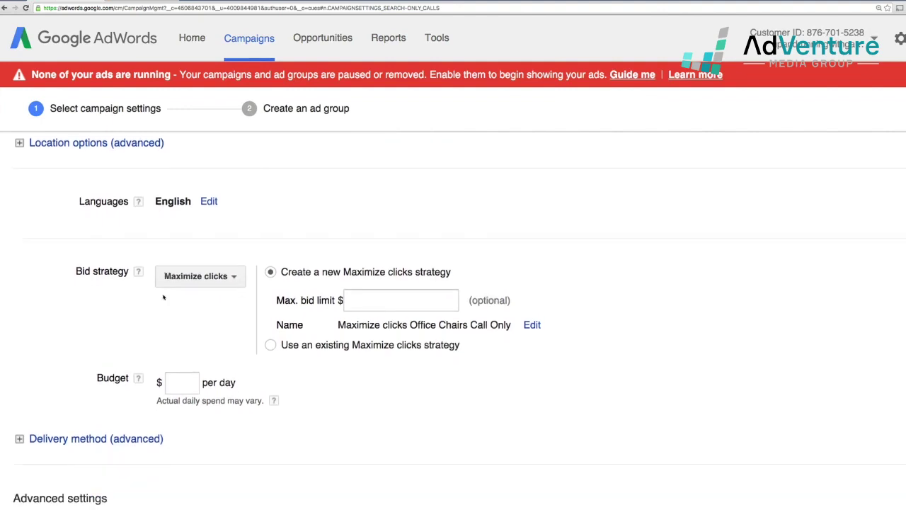
click(226, 282)
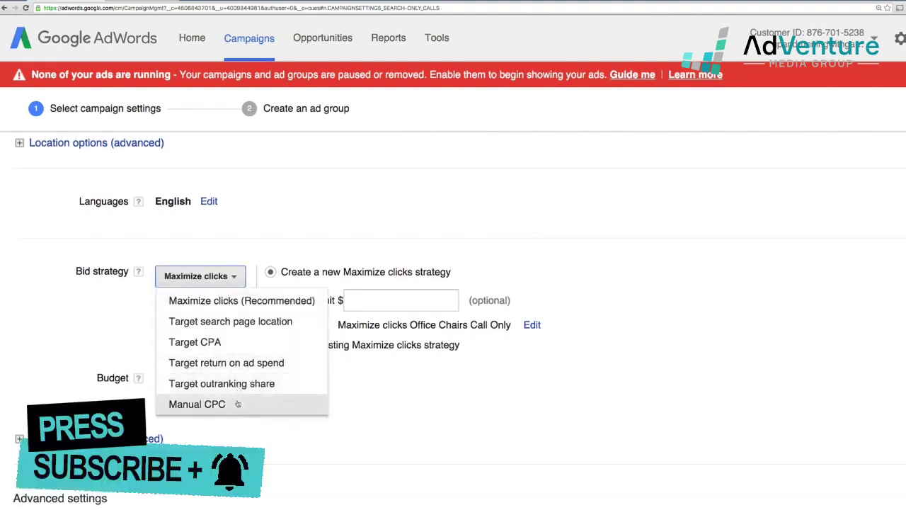
click(235, 404)
click(181, 317)
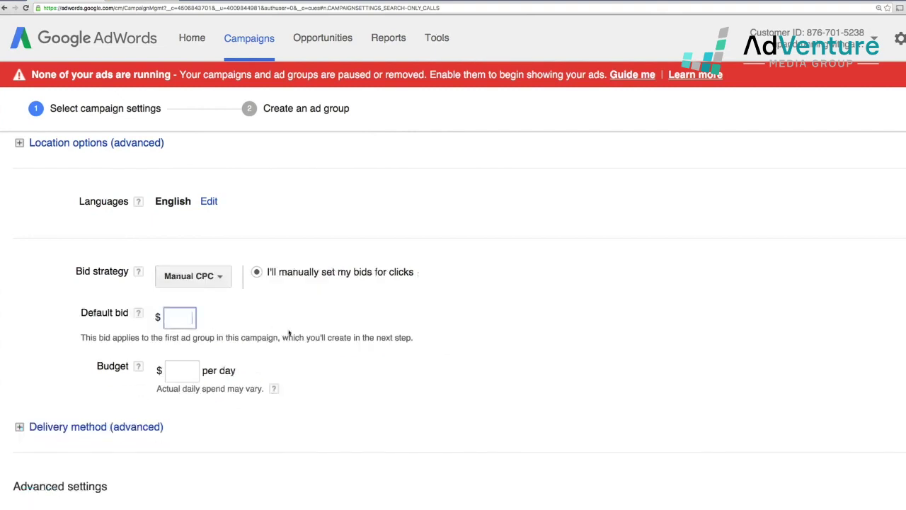
text(2)
- Set the daily budget to $10
click(188, 371)
text(0)
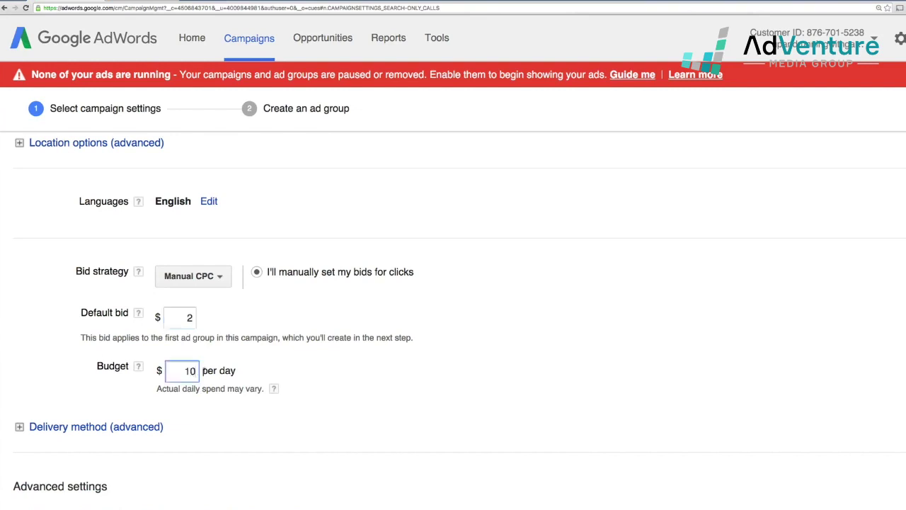
click(266, 427)
scroll(229, 430, down, 5)
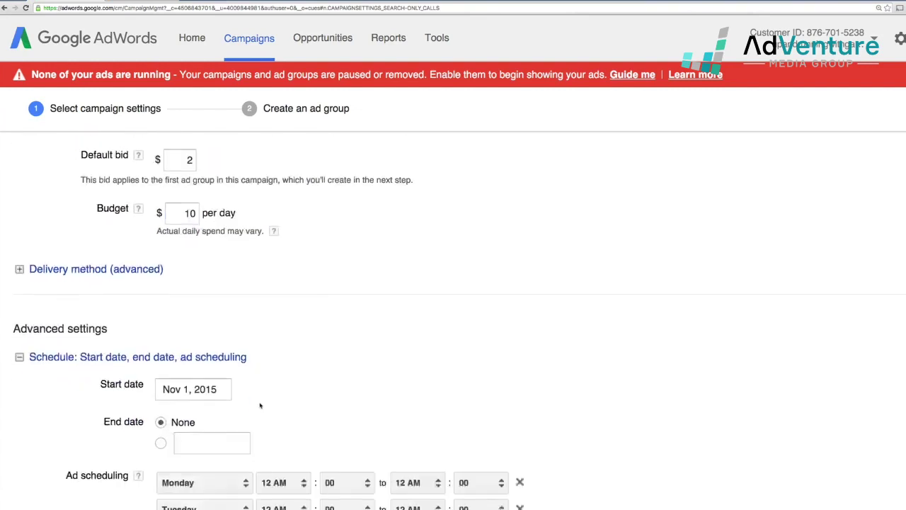
scroll(260, 405, down, 3)
scroll(258, 400, down, 2)
scroll(245, 395, down, 5)
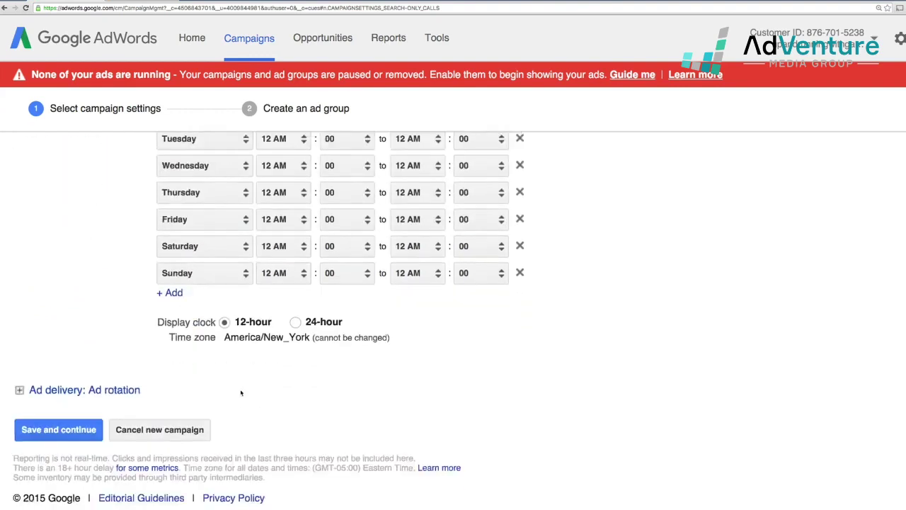
- Save the campaign settings and name the ad group 'Office Chairs USA'
click(42, 432)
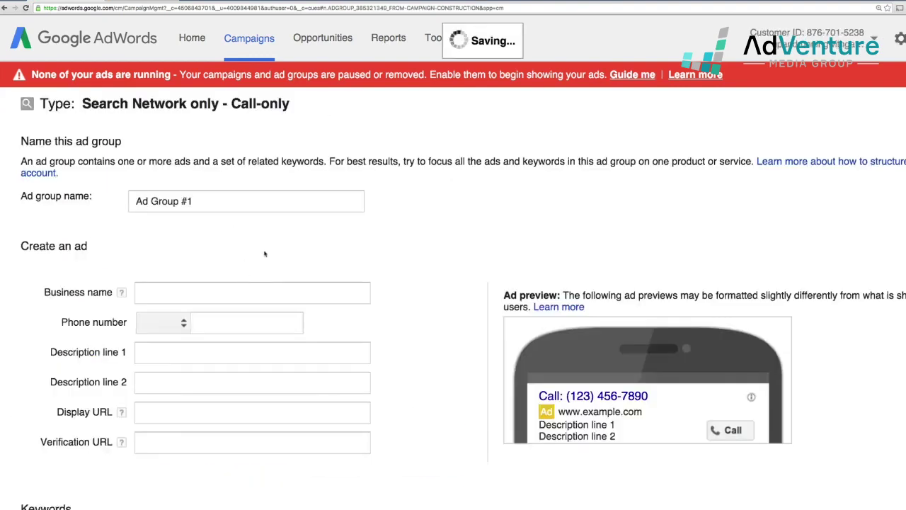
drag(214, 196, 65, 183)
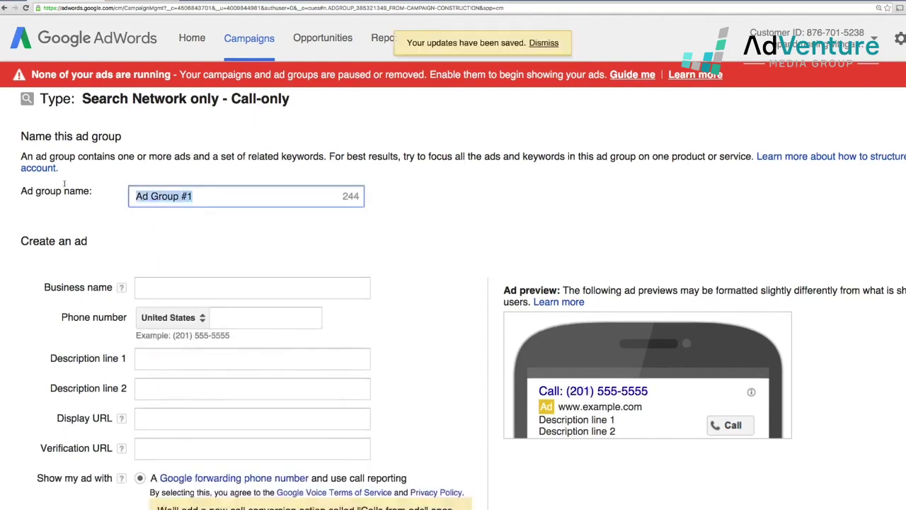
text(Off)
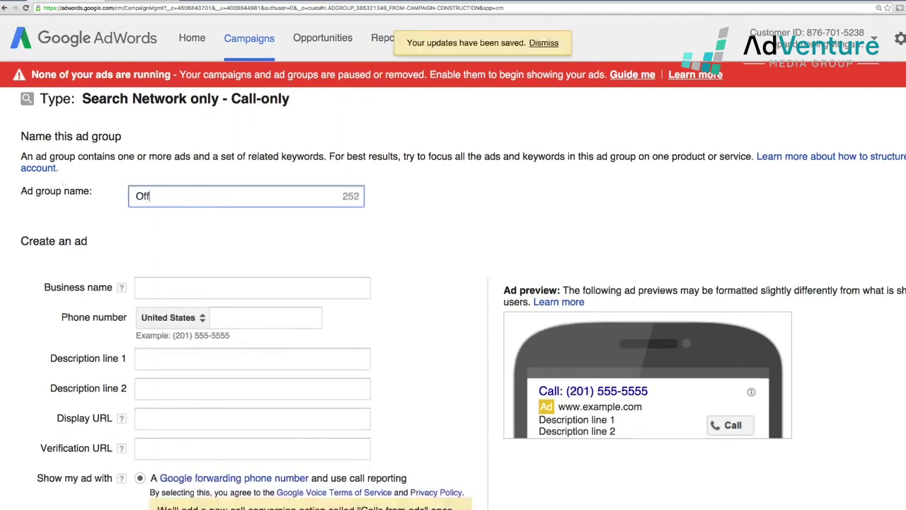
text(ice Chairs USA)
- Enter 'Poppin Office Furniture' as the ad's business name
scroll(149, 254, down, 1)
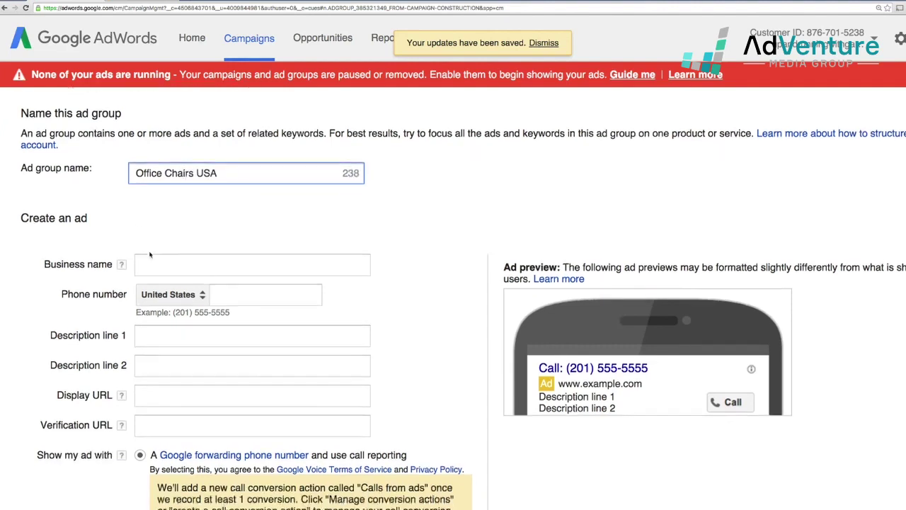
click(168, 257)
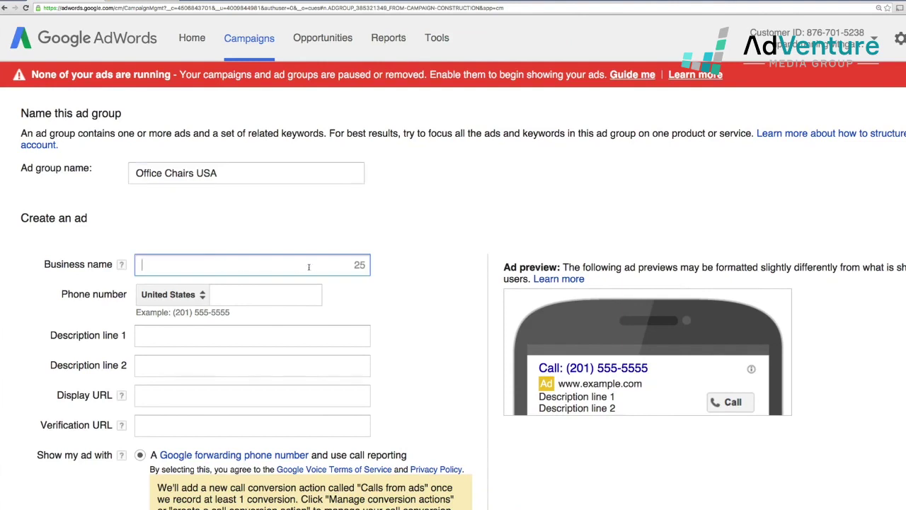
text(Poppin Office Furni)
key(BackSpace)
text(urniture)
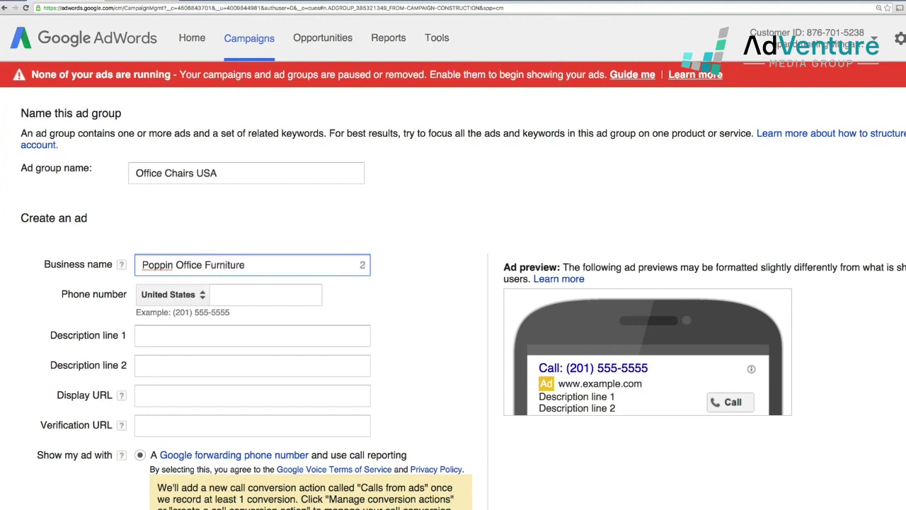
key(Tab)
key(Tab)
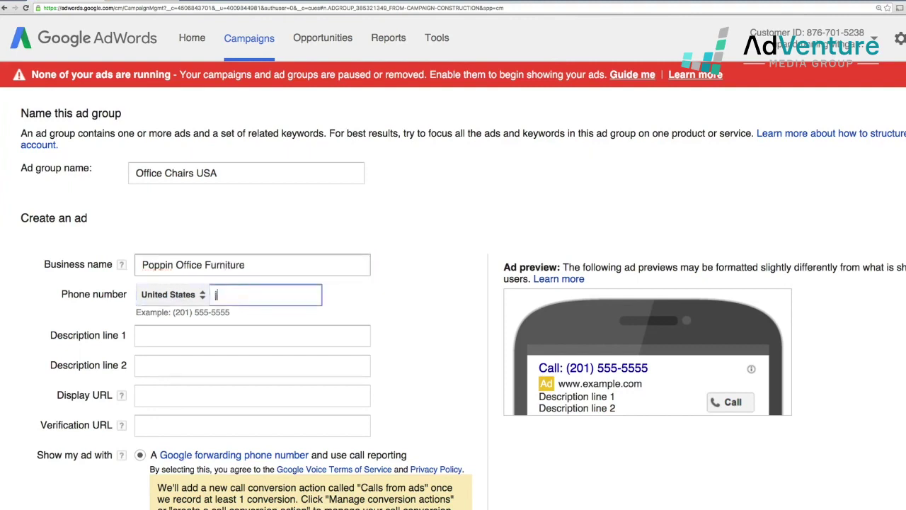
text(2855)
key(BackSpace)
key(BackSpace)
key(BackSpace)
key(BackSpace)
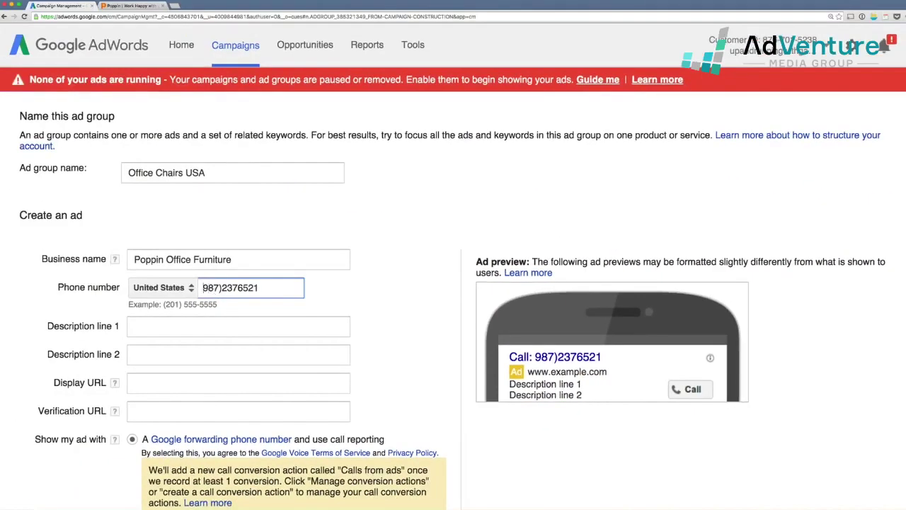
text(()
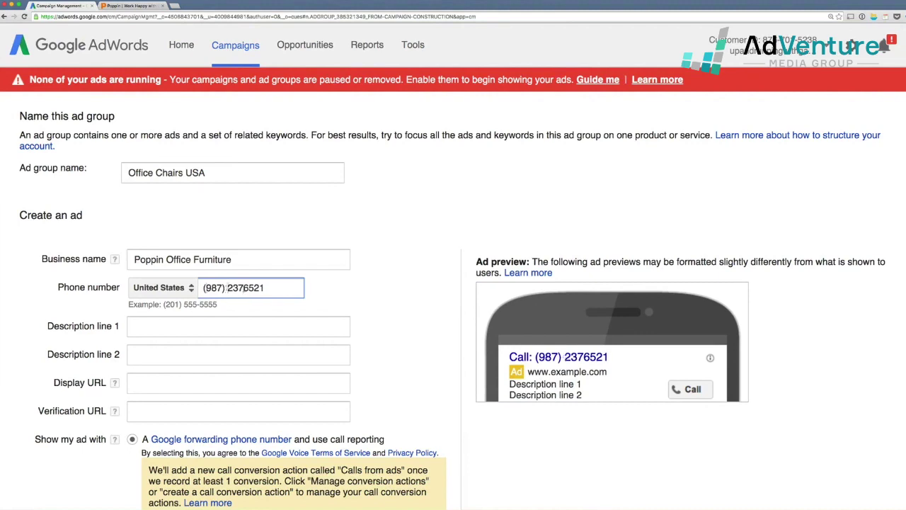
key(Right)
key(Right)
key(Right)
- Write description line 1 as 'Office Chairs Ready To Ship'
text(-)
scroll(453, 305, down, 1)
click(181, 317)
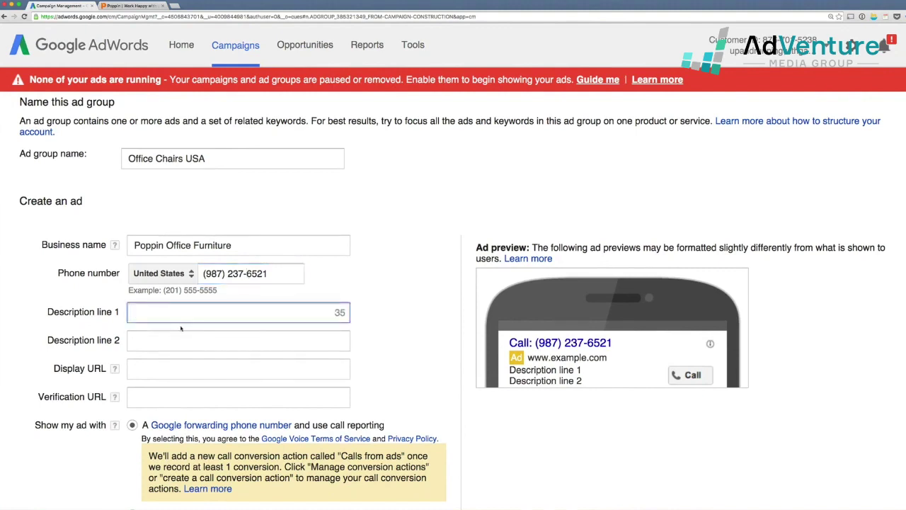
text(Office Chai)
key(BackSpace)
key(BackSpace)
text(airs Ready To Ship)
- Write line 2 'Call Now To Place Your Order By Phone' and add '!' to line 1
key(Tab)
text(Call Now )
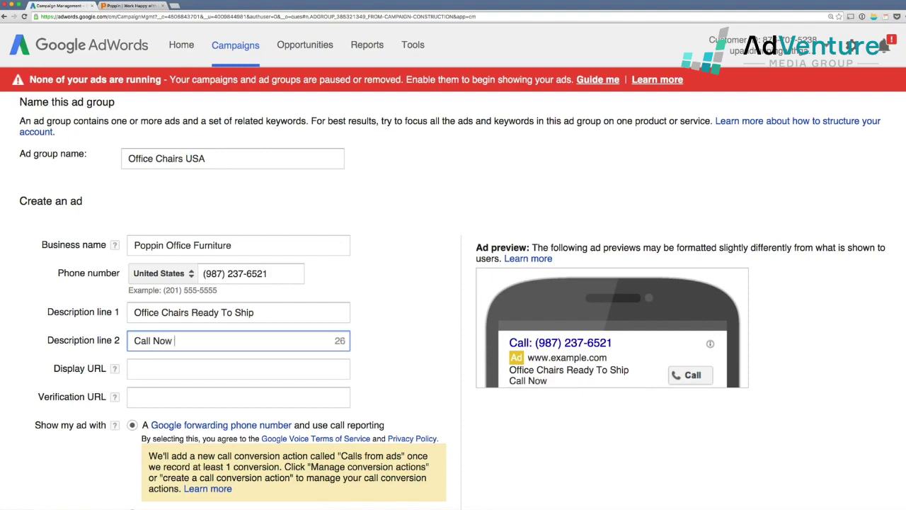
text(To Pla)
key(BackSpace)
text(ace Your Order By Phone)
key(BackSpace)
key(BackSpace)
key(BackSpace)
key(BackSpace)
key(BackSpace)
key(BackSpace)
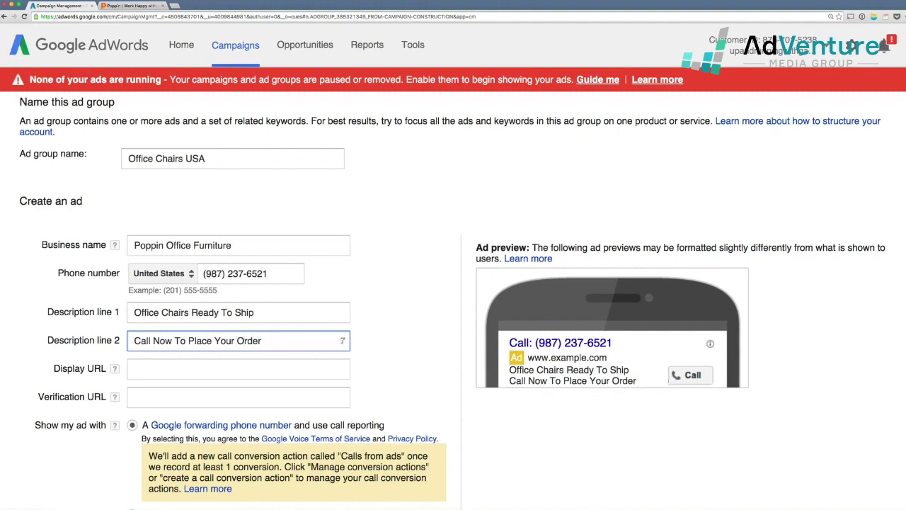
text(Phone)
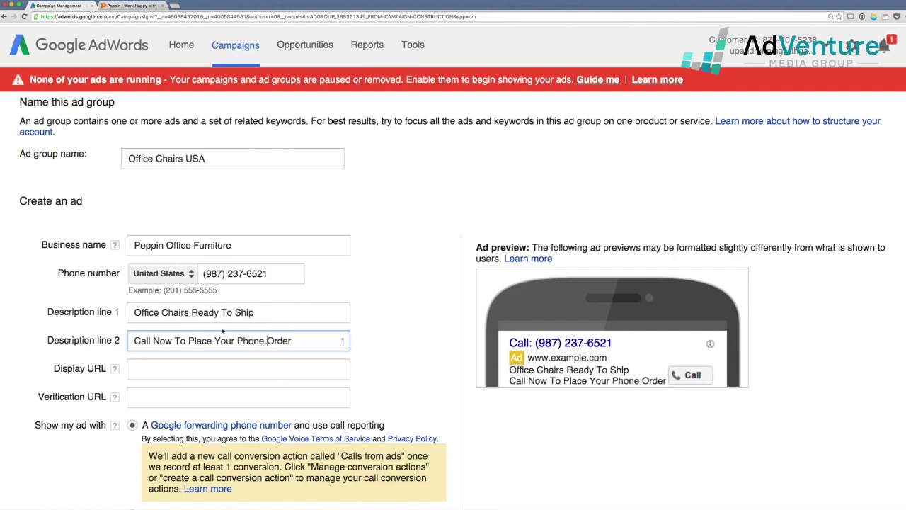
click(271, 314)
text(!)
key(Tab)
key(Tab)
key(Tab)
scroll(254, 393, down, 1)
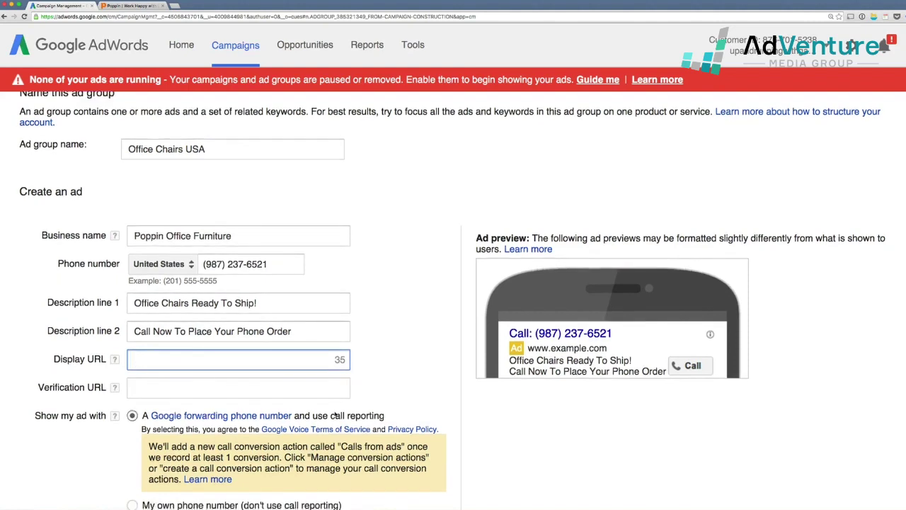
text(www.poppin.com)
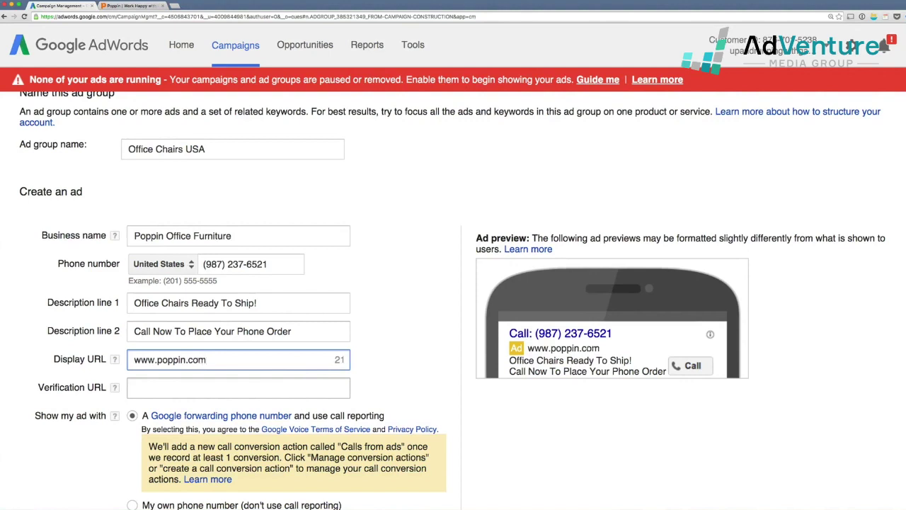
drag(209, 359, 105, 358)
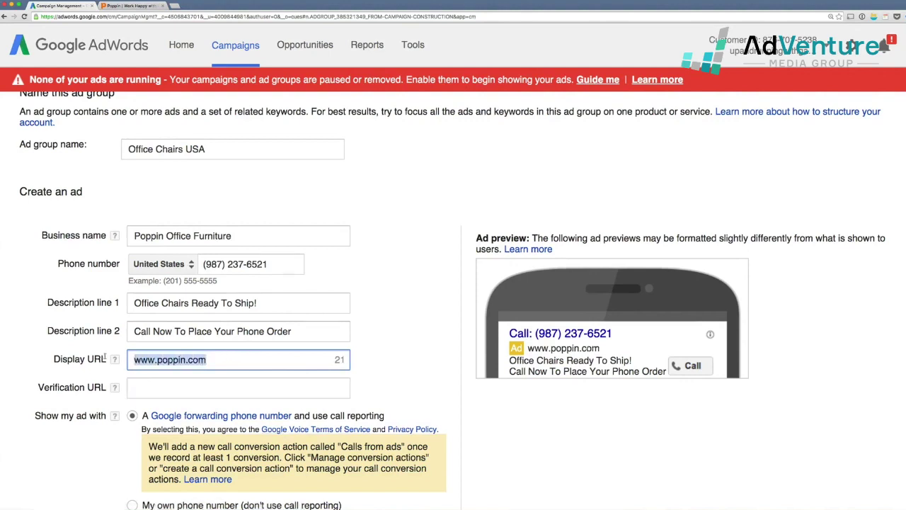
key(ctrl+c)
click(247, 387)
key(ctrl+v)
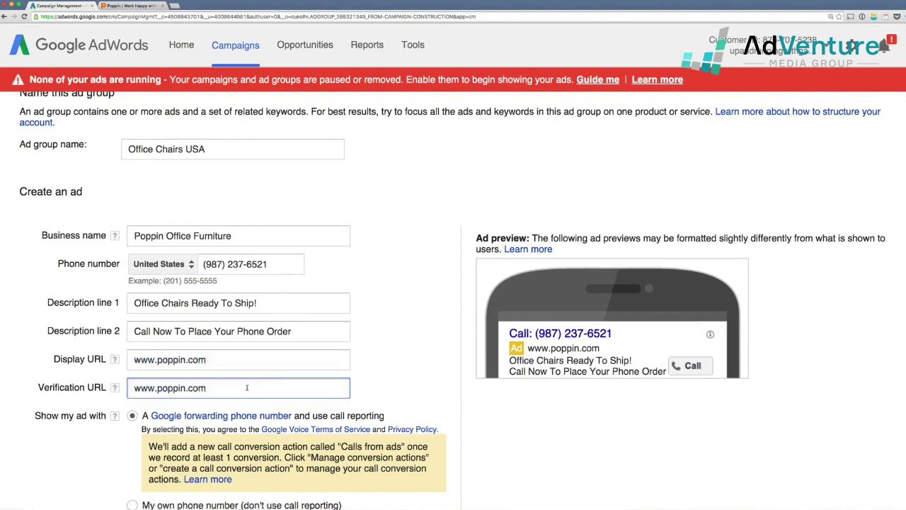
click(251, 360)
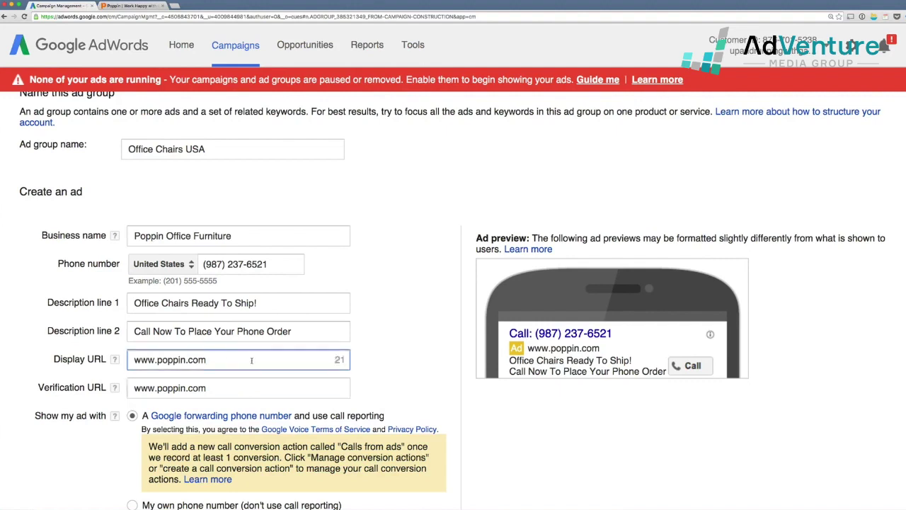
text(/)
text(office-chair)
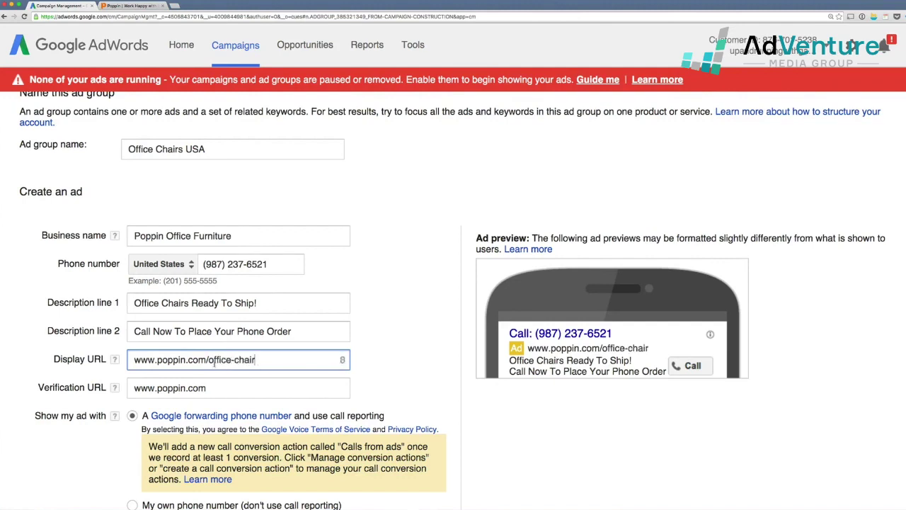
drag(208, 359, 272, 373)
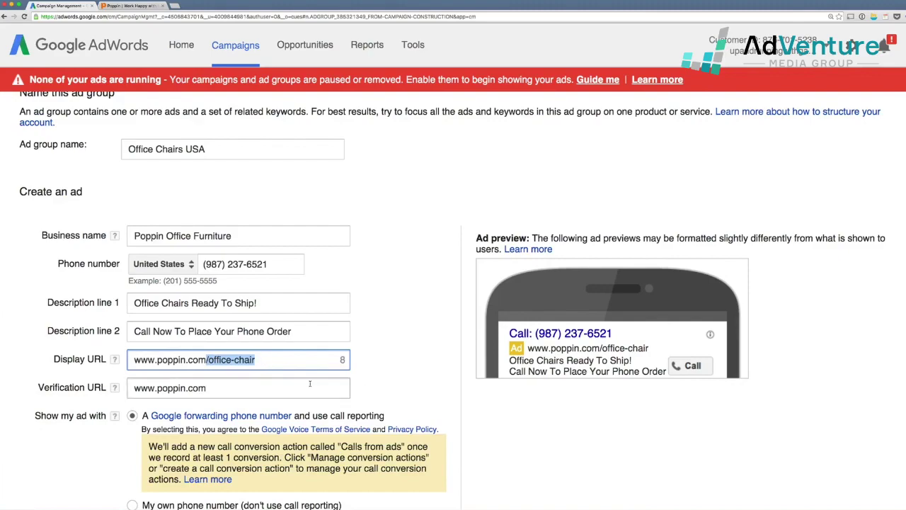
scroll(322, 387, down, 3)
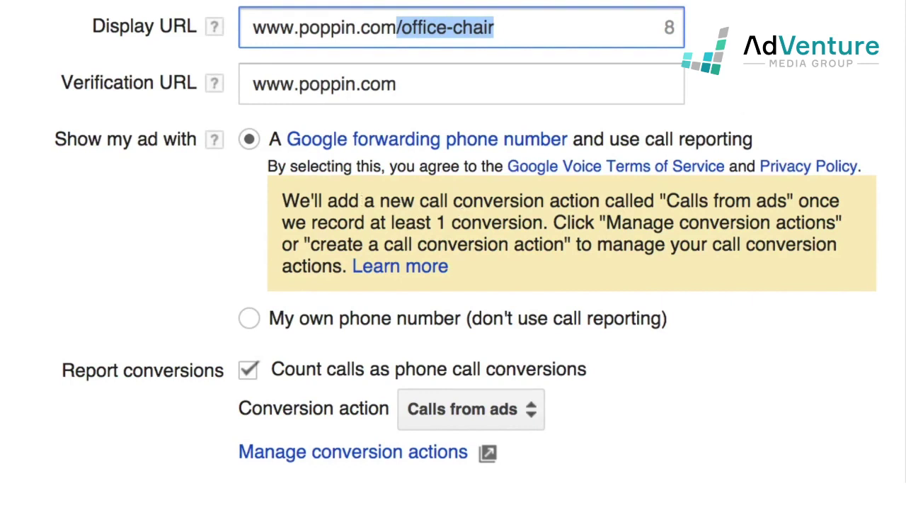
click(361, 200)
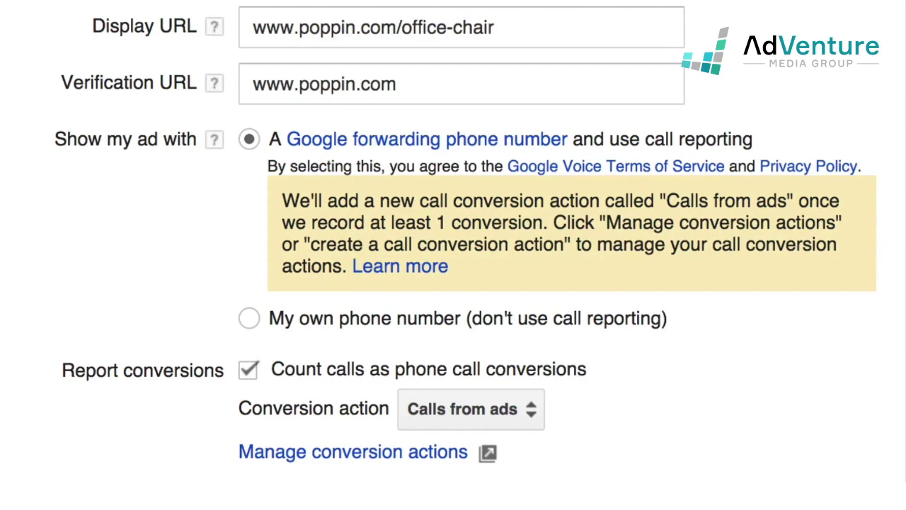
scroll(465, 232, down, 1)
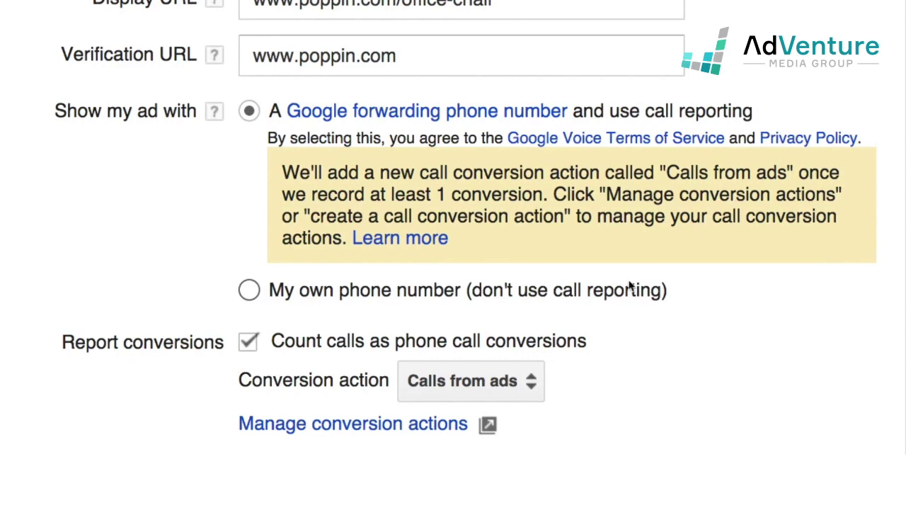
scroll(524, 92, up, 1)
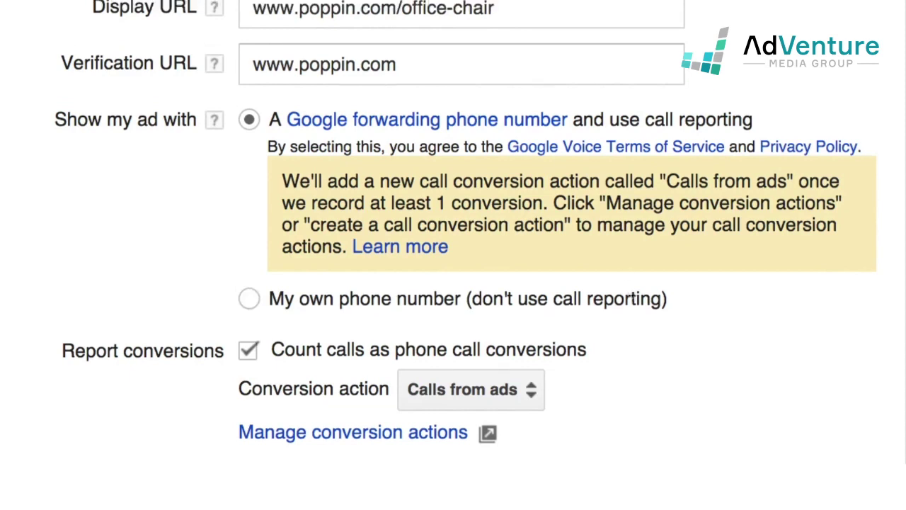
scroll(562, 143, down, 1)
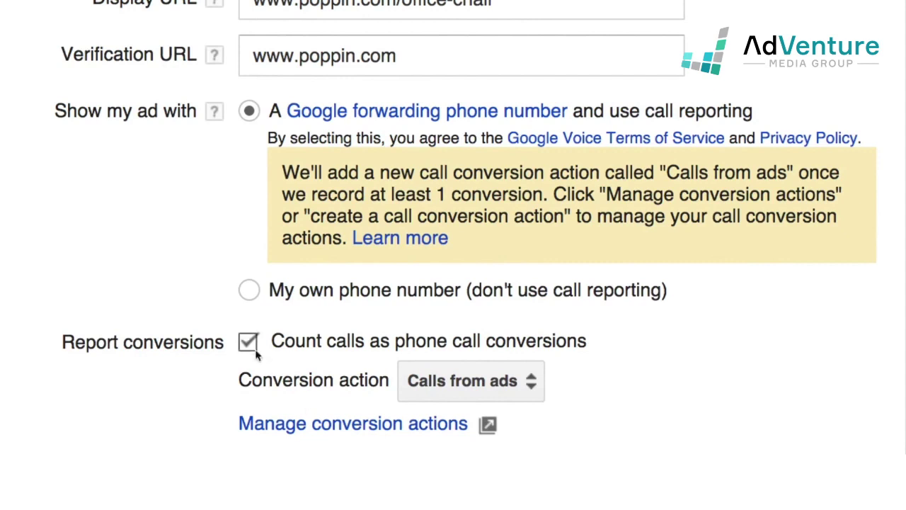
click(446, 382)
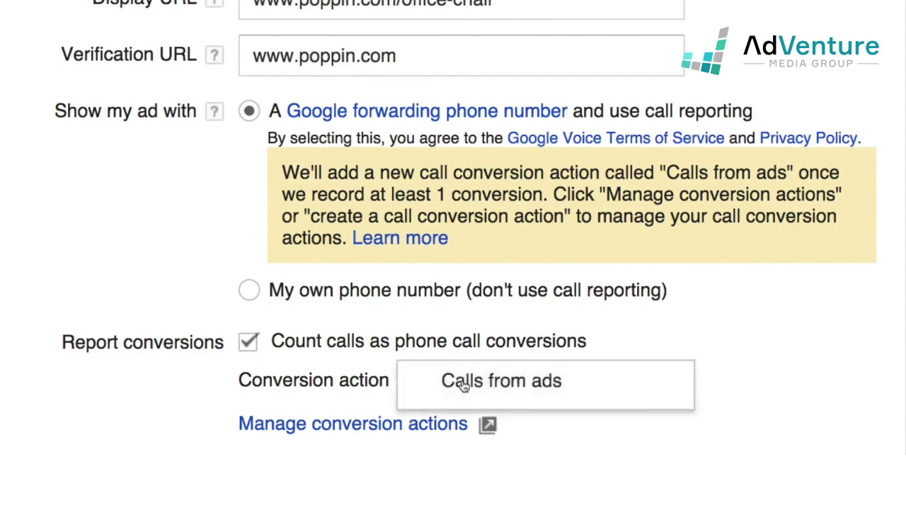
click(513, 395)
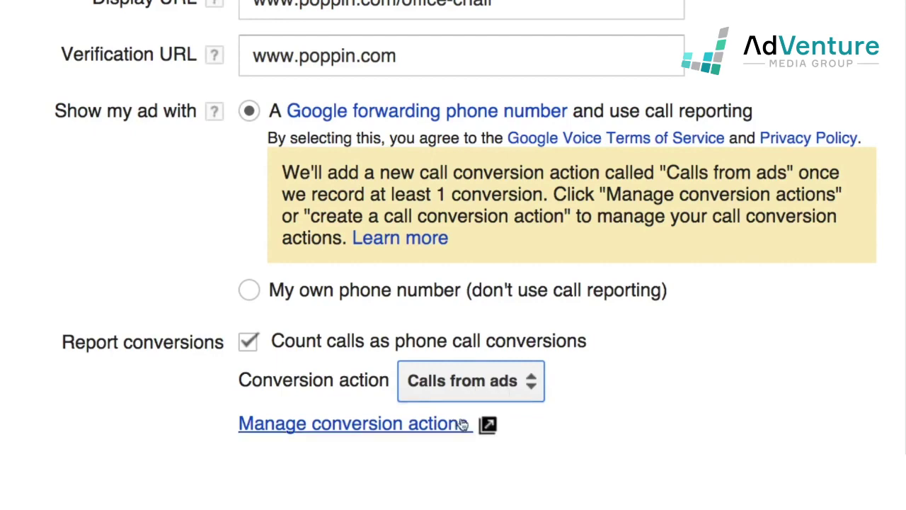
scroll(715, 436, down, 1)
scroll(715, 439, down, 3)
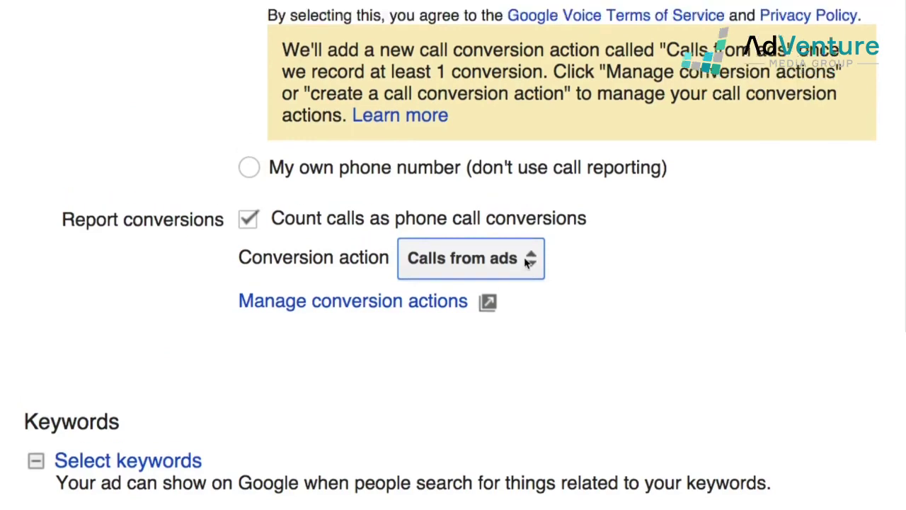
- Add all suggested Desk category keywords to the ad group
scroll(526, 262, down, 5)
scroll(523, 262, down, 2)
scroll(524, 260, down, 4)
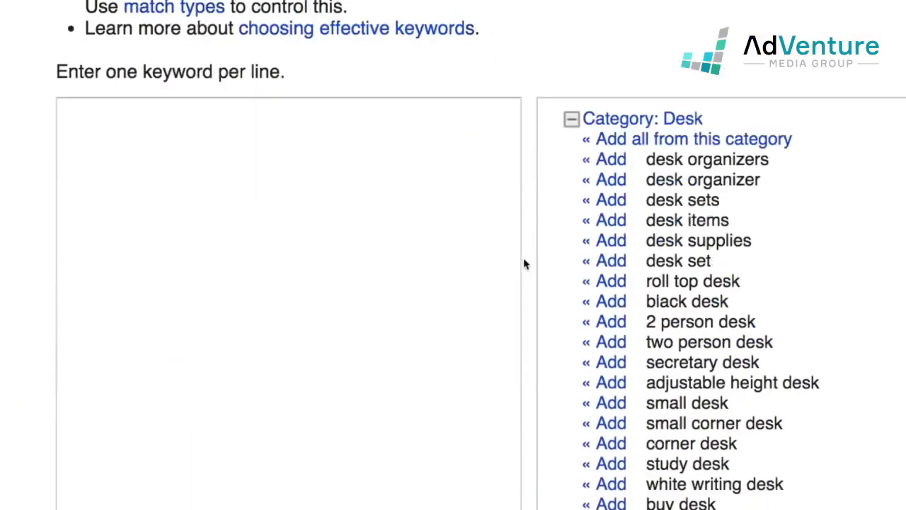
click(720, 142)
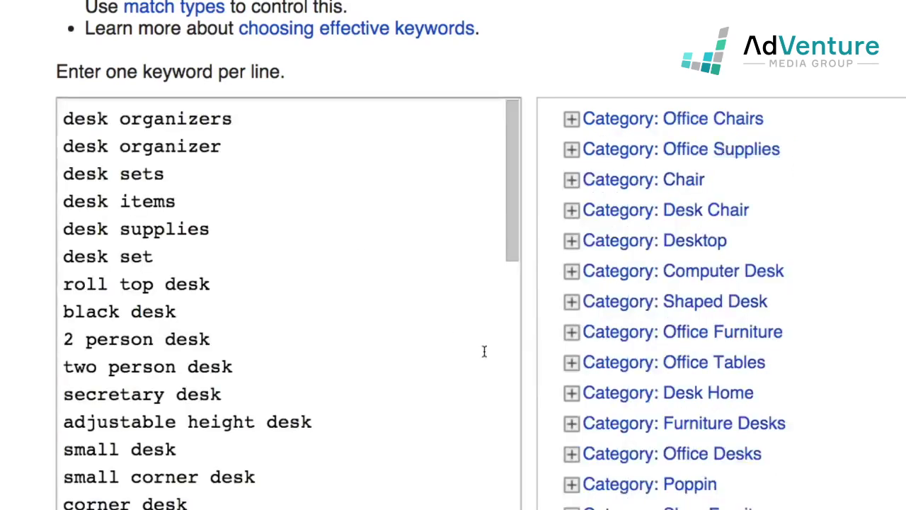
- Save the Office Chairs USA ad group
scroll(481, 348, down, 5)
scroll(479, 348, down, 6)
scroll(479, 348, down, 2)
scroll(479, 348, down, 1)
scroll(480, 347, up, 7)
scroll(480, 348, down, 5)
scroll(479, 347, up, 2)
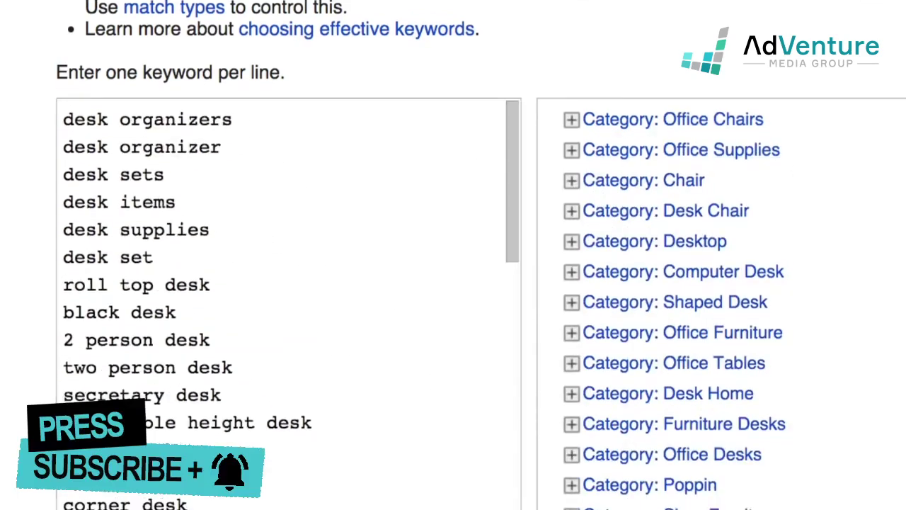
scroll(480, 348, down, 2)
scroll(479, 347, down, 4)
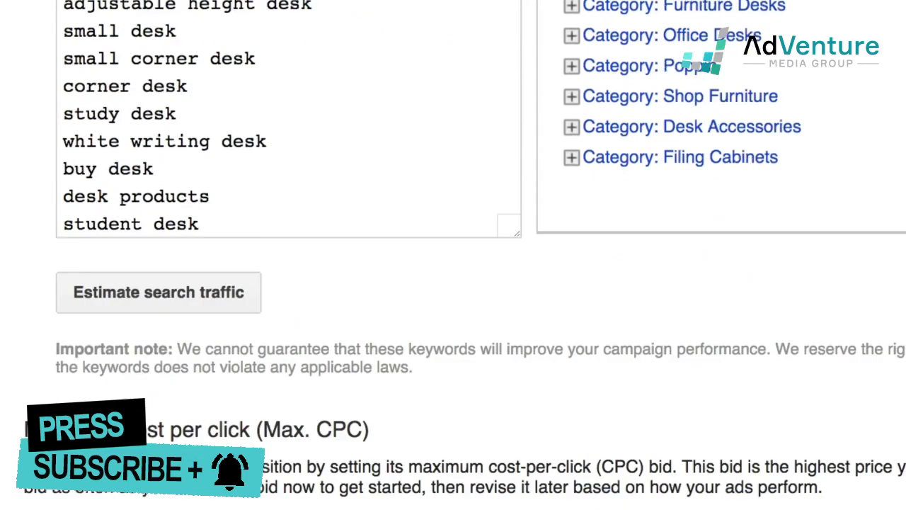
scroll(453, 255, down, 4)
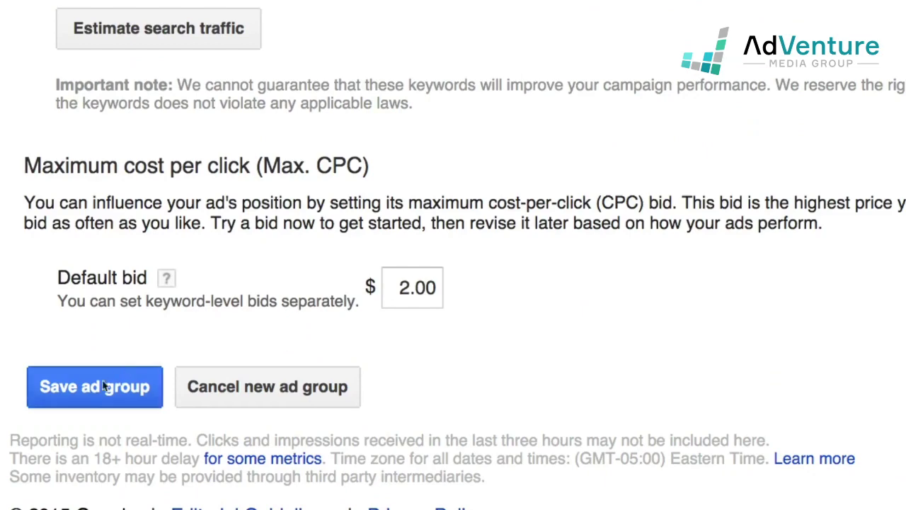
click(104, 386)
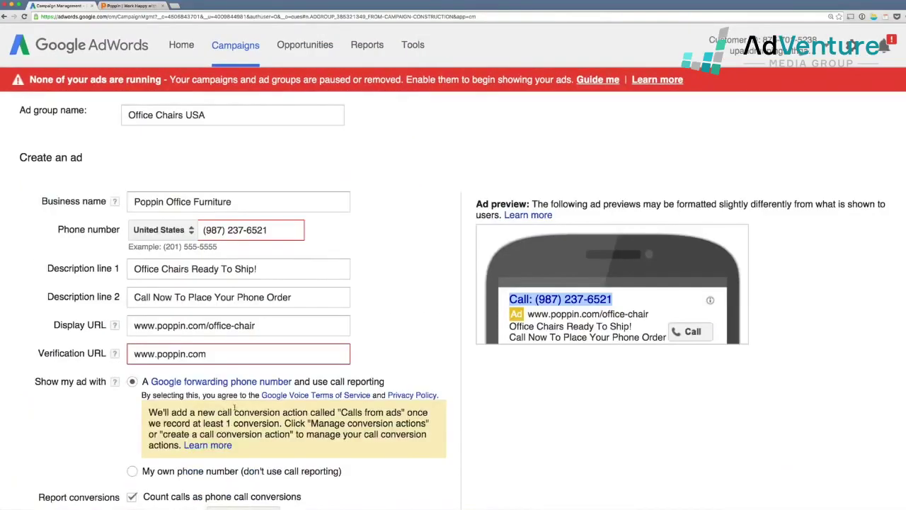
scroll(203, 397, up, 3)
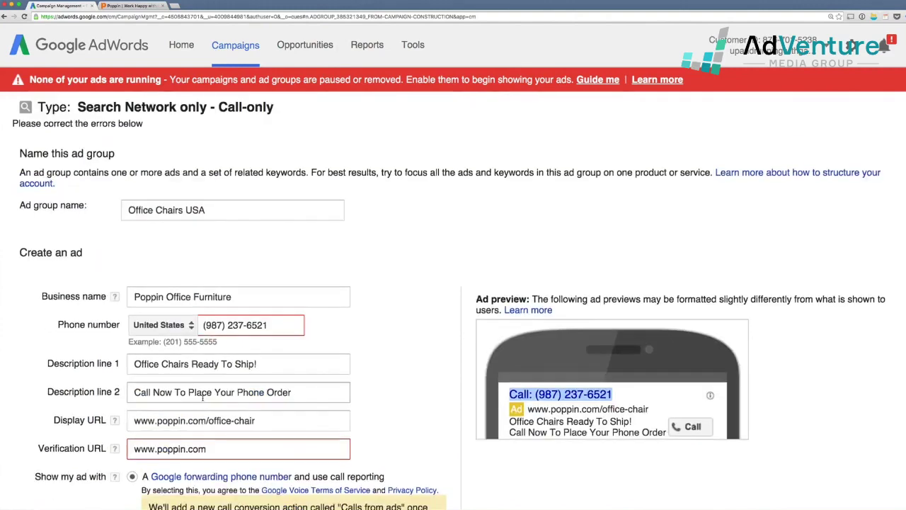
scroll(202, 397, down, 5)
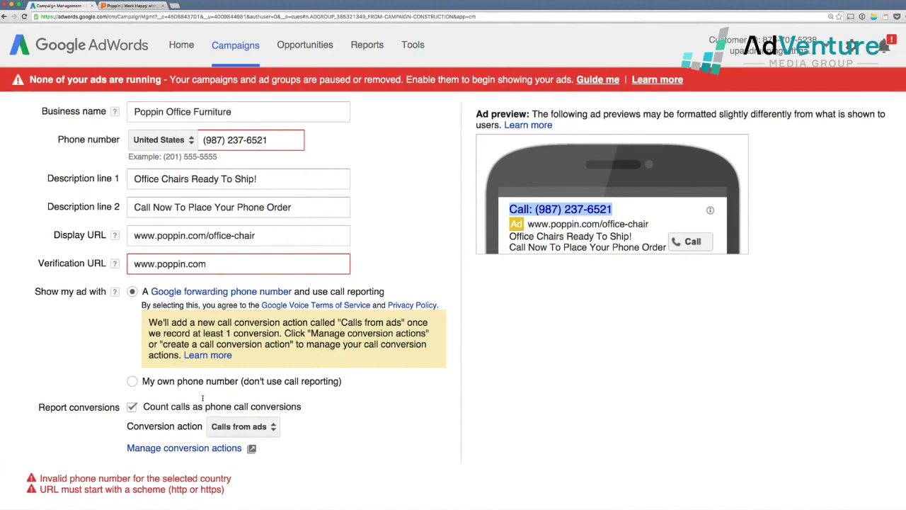
scroll(202, 397, up, 4)
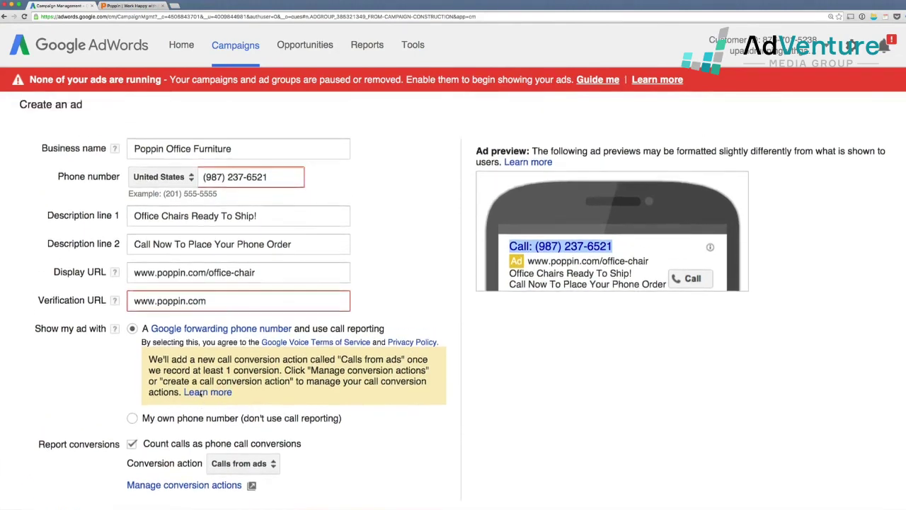
drag(256, 368, 134, 369)
click(247, 396)
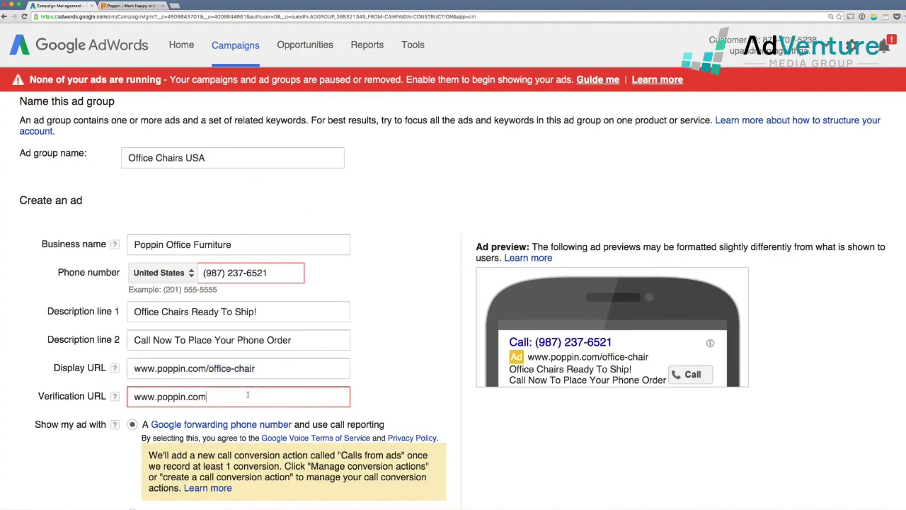
click(126, 6)
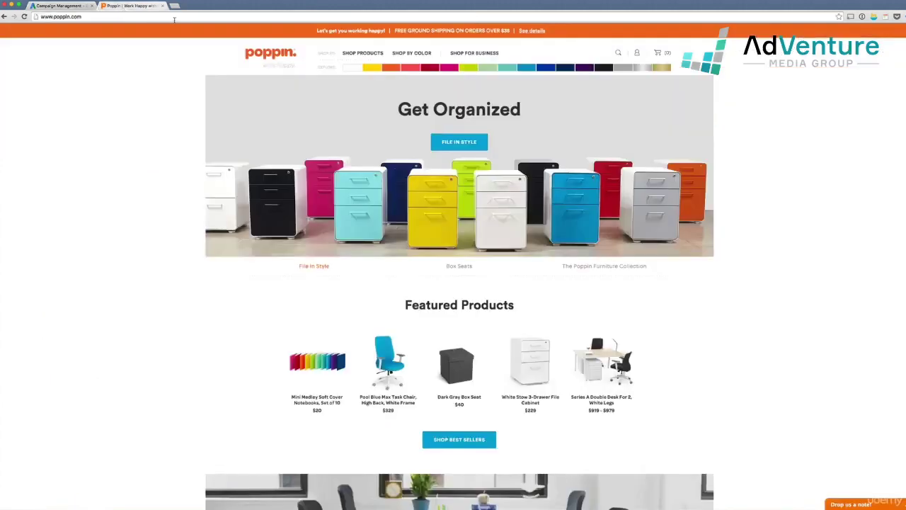
click(78, 6)
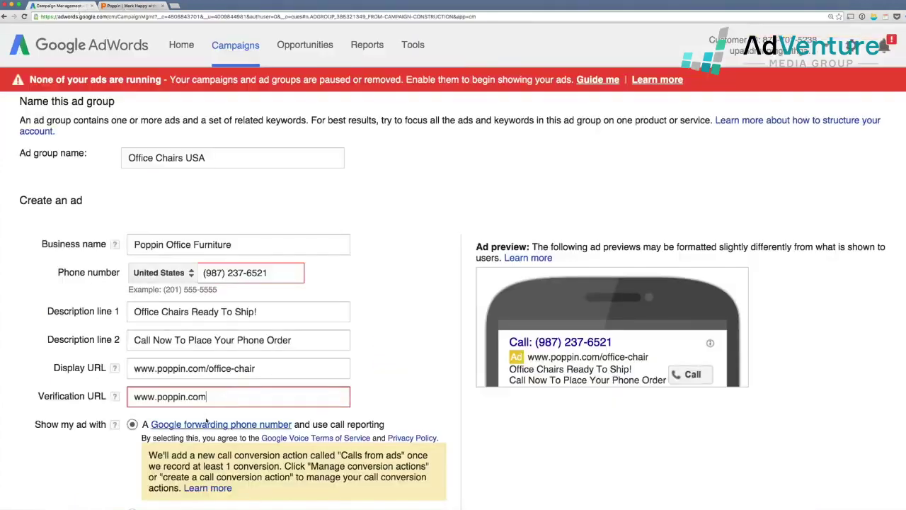
drag(234, 398, 135, 398)
text(http://www.poppin.com/)
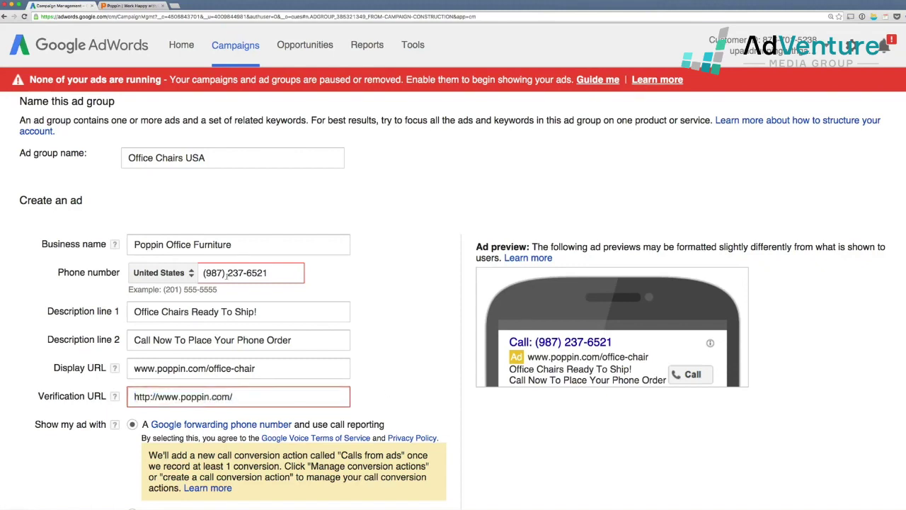
- Change the phone number's area code to 631
scroll(227, 276, up, 1)
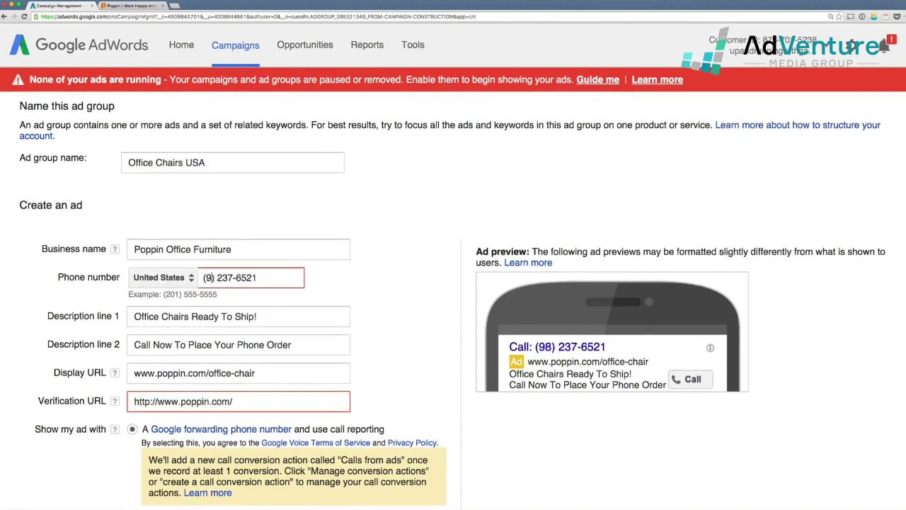
key(BackSpace)
text(631)
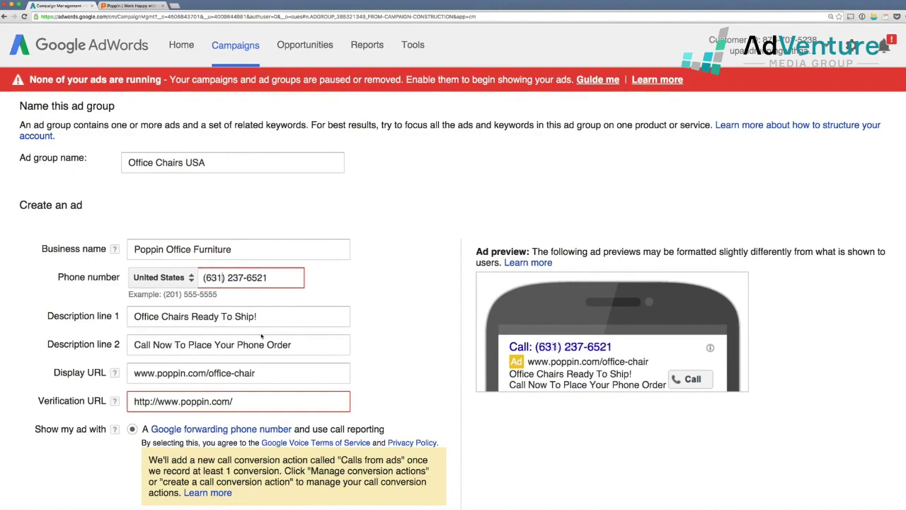
scroll(249, 345, down, 3)
scroll(249, 345, down, 2)
scroll(249, 344, down, 3)
scroll(269, 284, down, 4)
scroll(269, 283, down, 5)
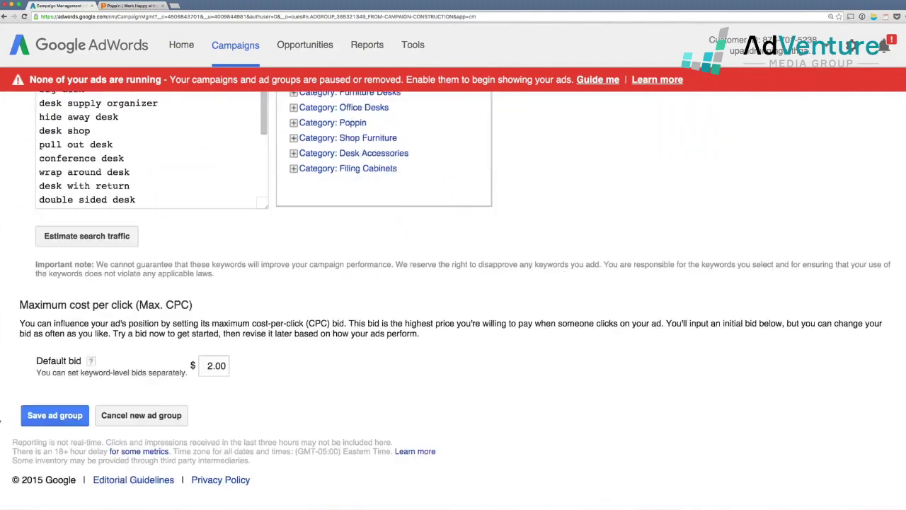
- Save the ad group and pause the Office Chairs Call Only campaign
click(62, 424)
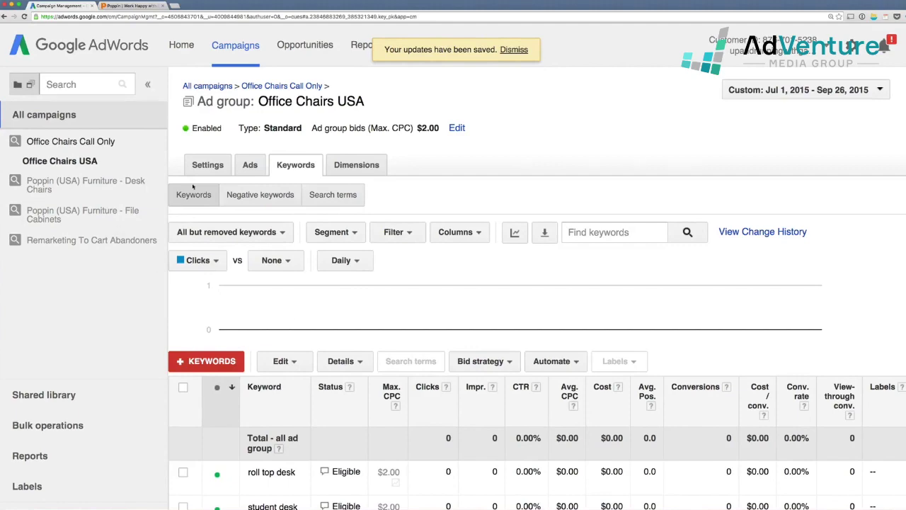
click(92, 141)
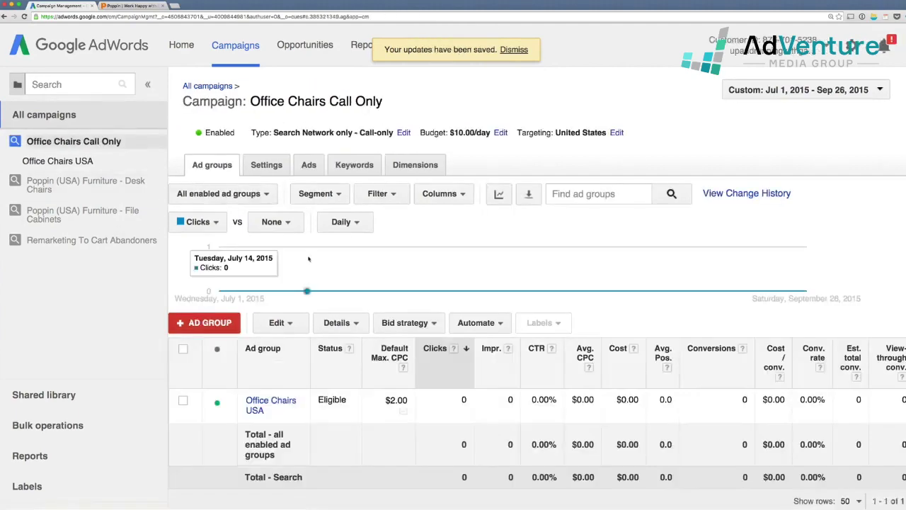
click(44, 114)
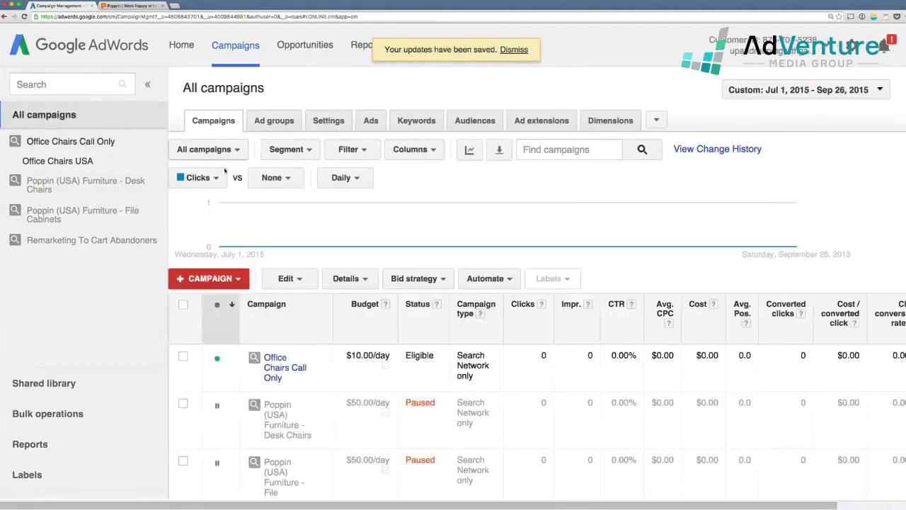
click(217, 358)
click(249, 398)
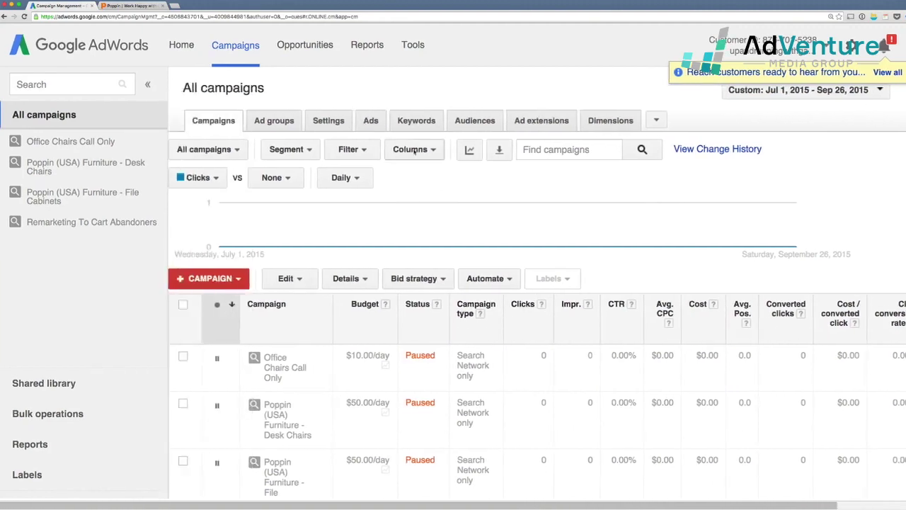
- Add Campaign subtype to the campaigns table columns
click(414, 148)
click(413, 174)
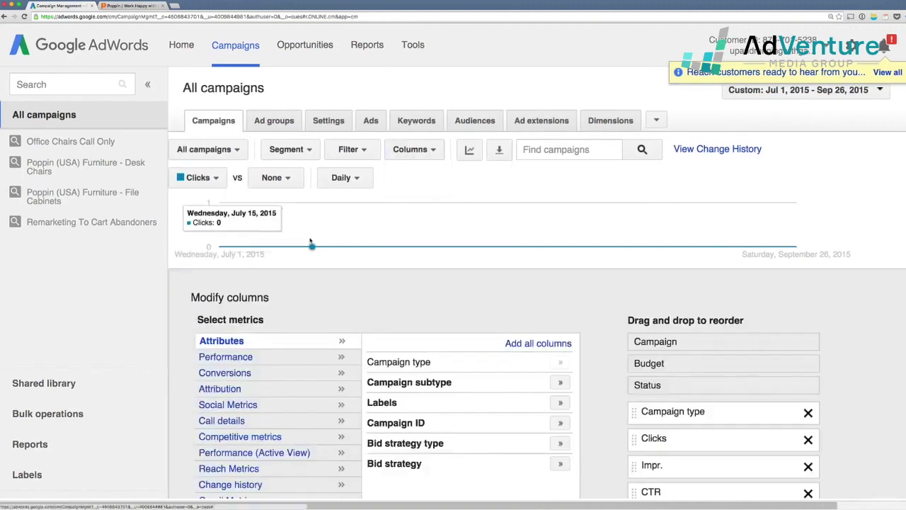
scroll(310, 242, down, 1)
click(559, 362)
- Apply the column change and confirm Office Chairs Call Only shows subtype Call-only
scroll(410, 301, down, 5)
scroll(366, 372, down, 4)
click(216, 412)
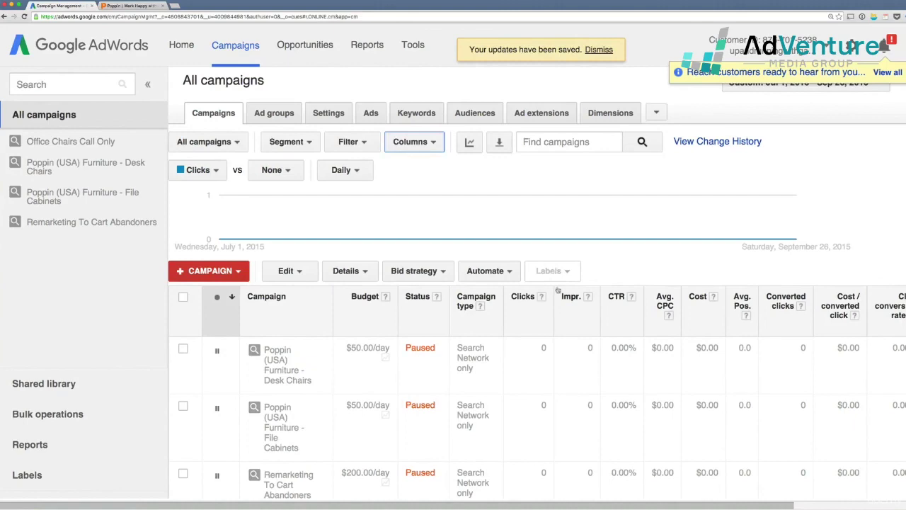
scroll(621, 304, right, 2)
scroll(620, 303, right, 3)
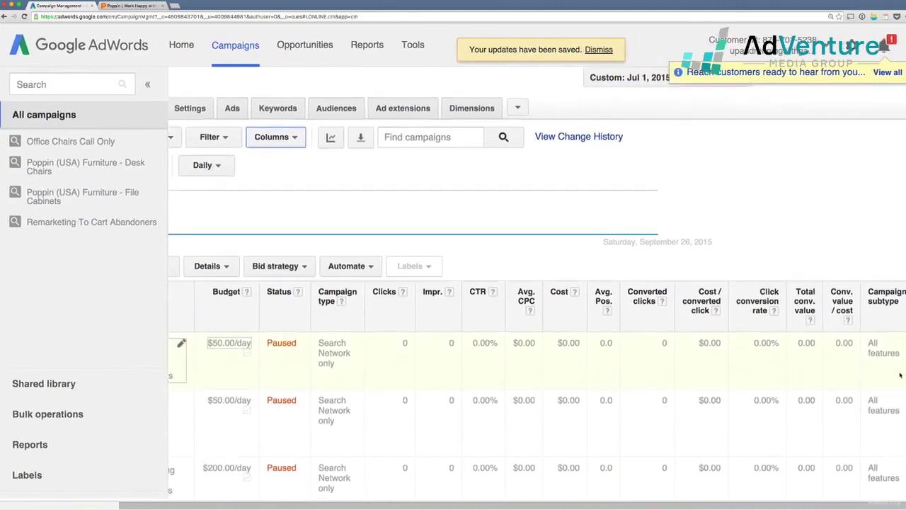
scroll(900, 373, down, 3)
scroll(899, 374, down, 1)
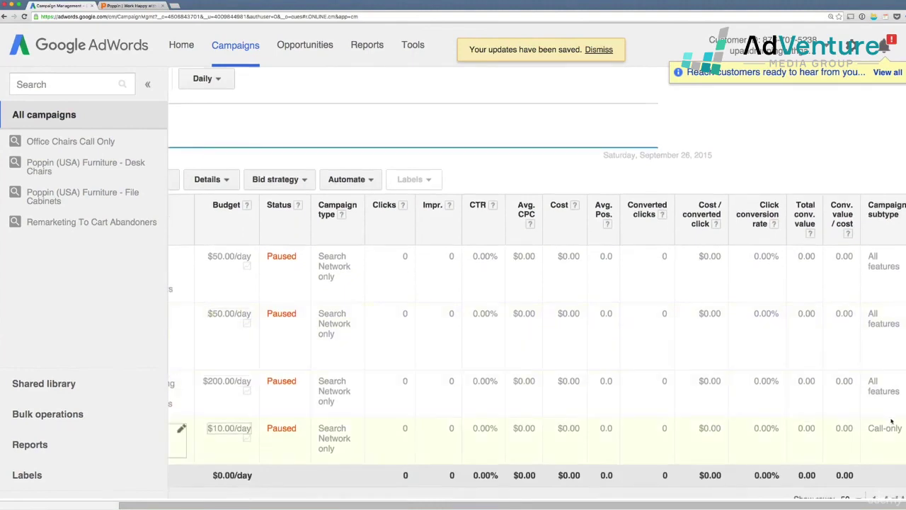
drag(865, 435, 901, 440)
scroll(814, 401, left, 5)
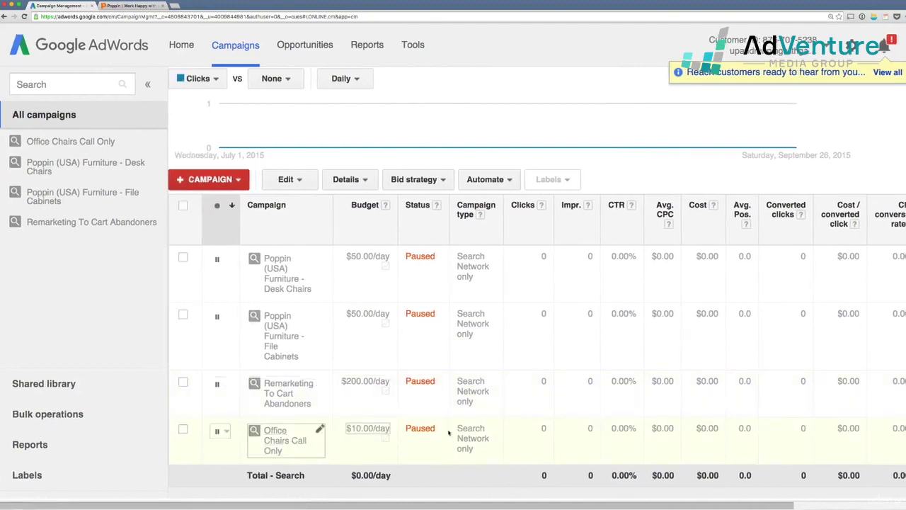
scroll(416, 331, up, 3)
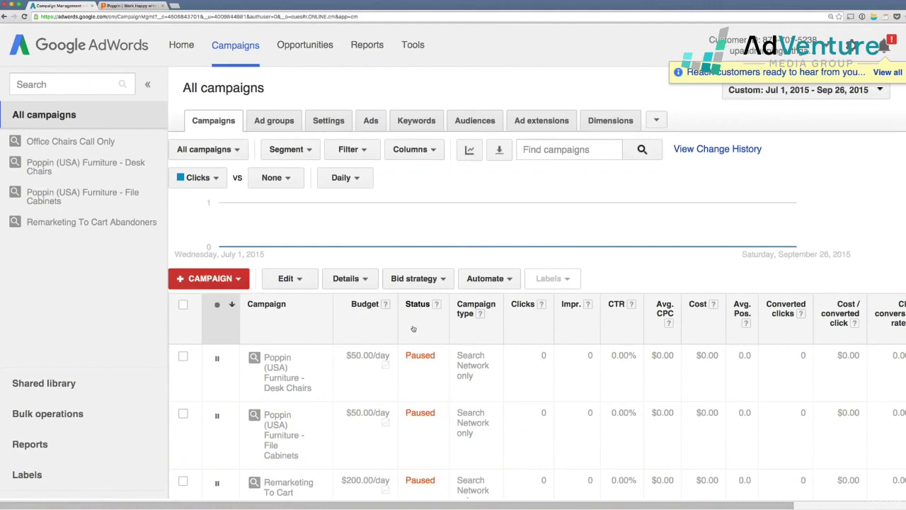
scroll(416, 330, down, 5)
scroll(416, 332, up, 2)
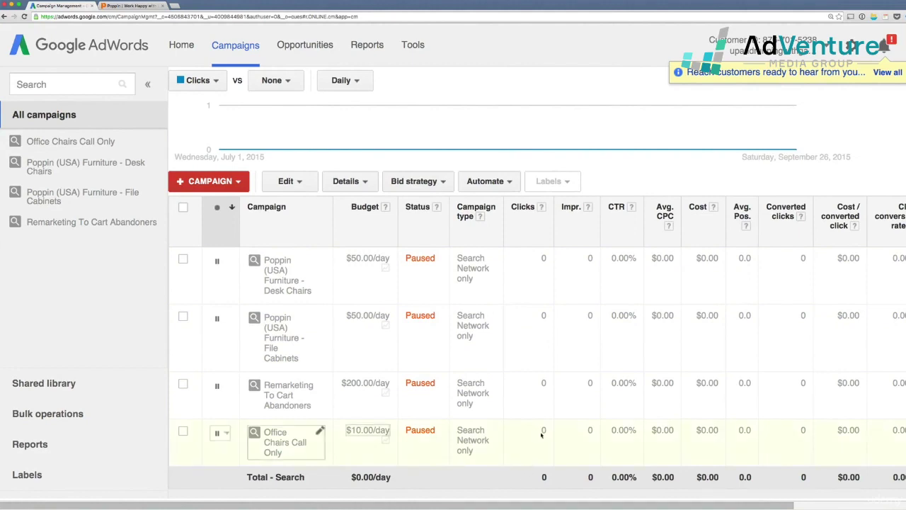
drag(543, 429, 550, 431)
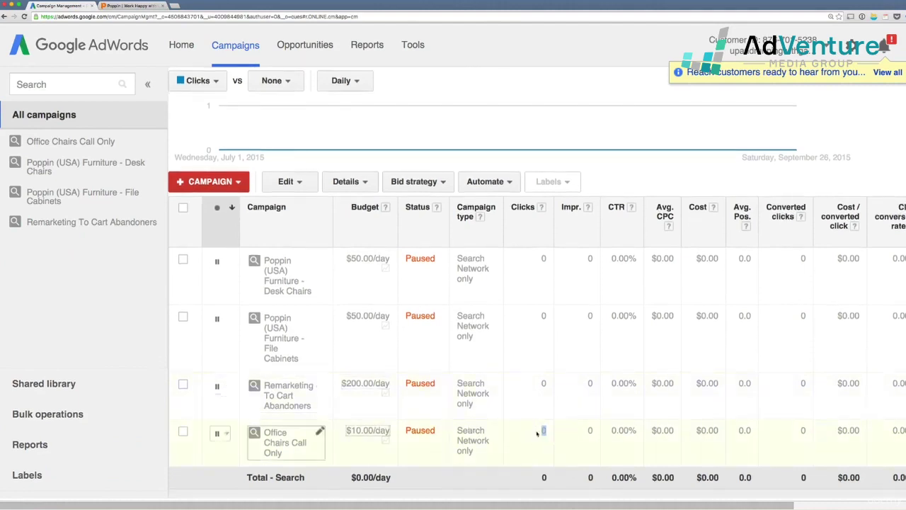
scroll(524, 425, up, 1)
scroll(520, 419, up, 2)
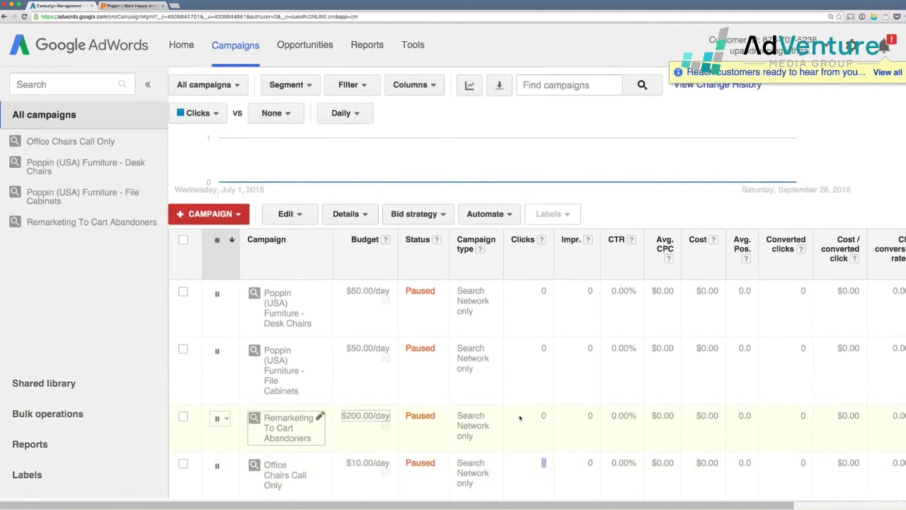
scroll(520, 417, up, 2)
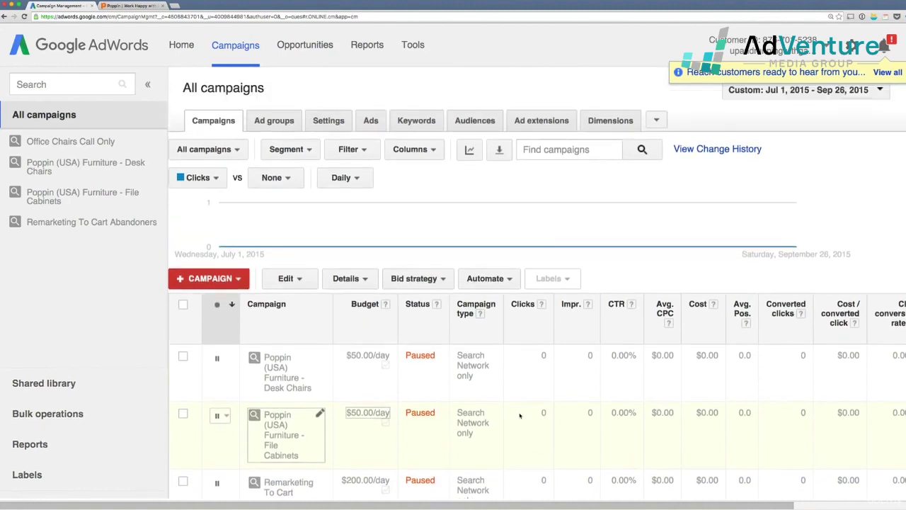
- View the change history, then go to Tools > Conversions to list conversion actions
click(409, 46)
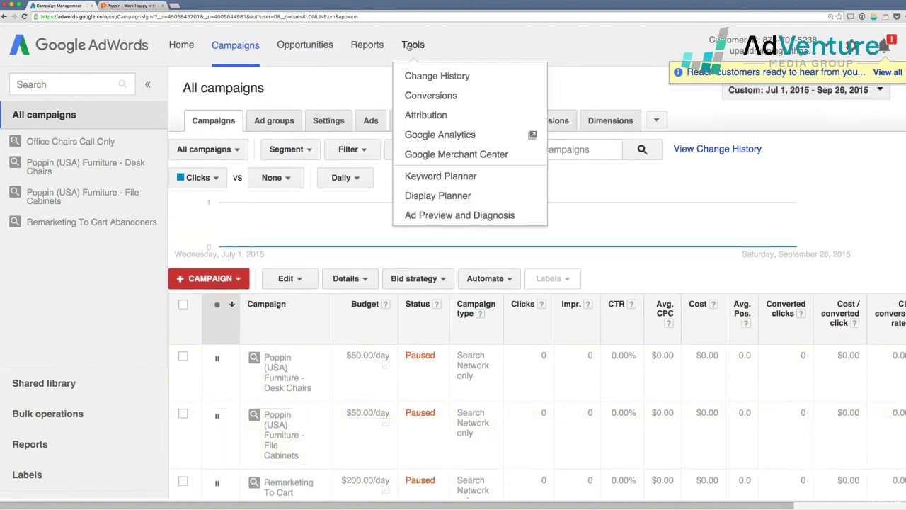
click(412, 76)
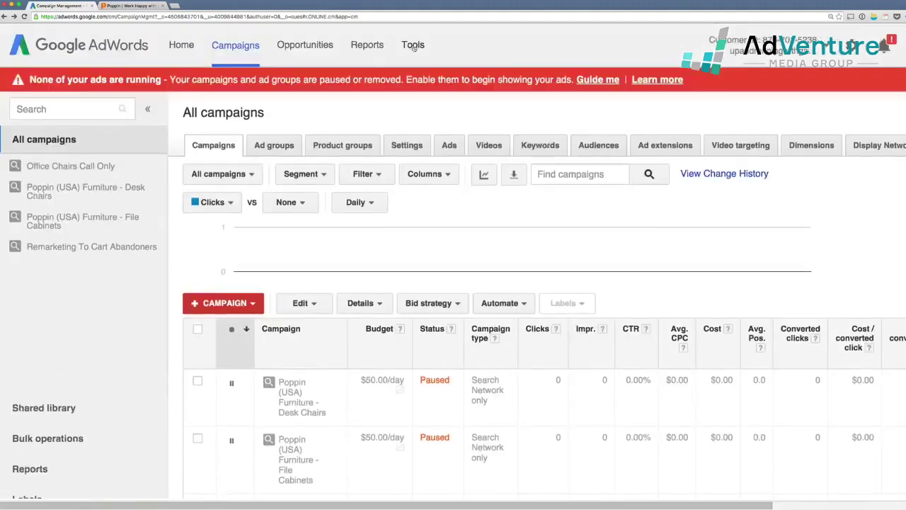
click(413, 46)
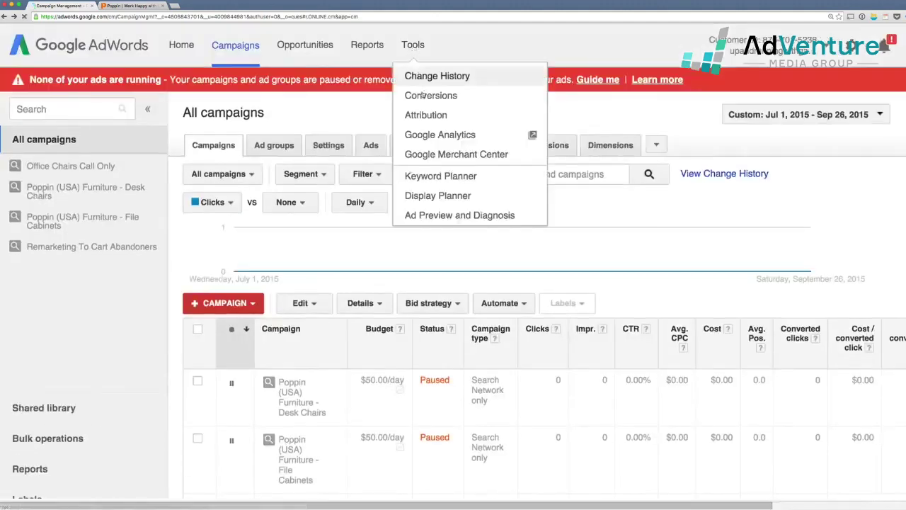
click(422, 96)
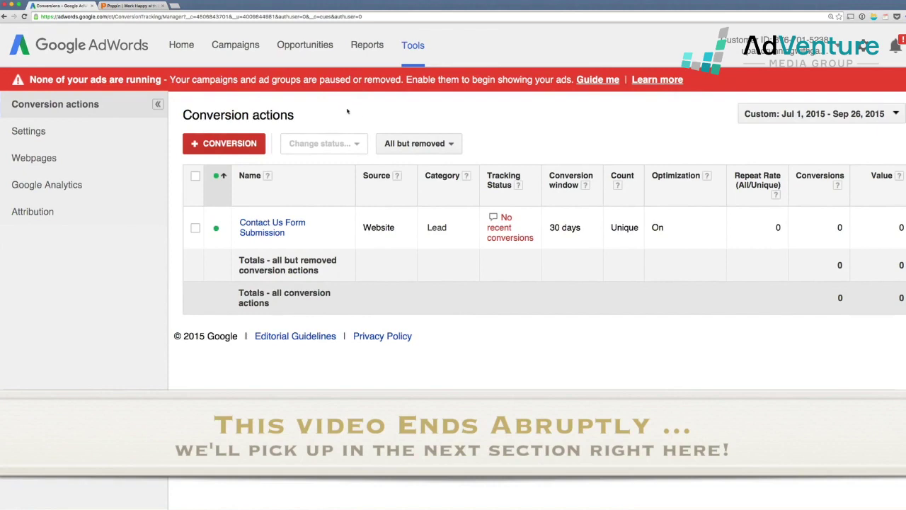
- Start a new conversion action with Phone calls as its source
click(242, 146)
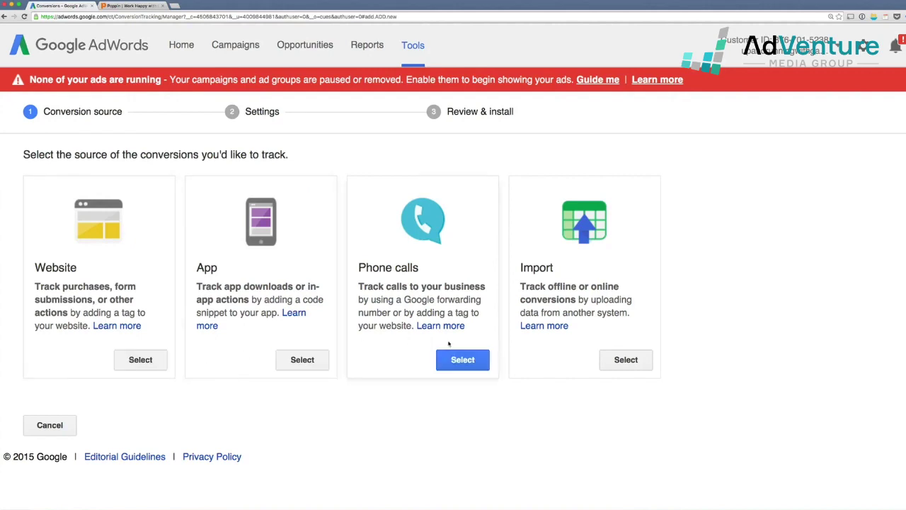
click(450, 365)
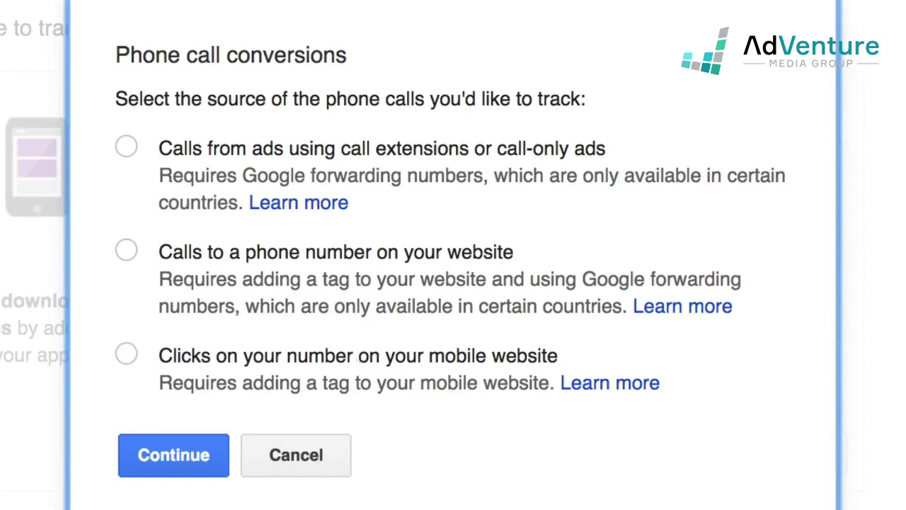
- Create a conversion for calls from ads with call extensions, named 'Calls From Ads'
click(127, 147)
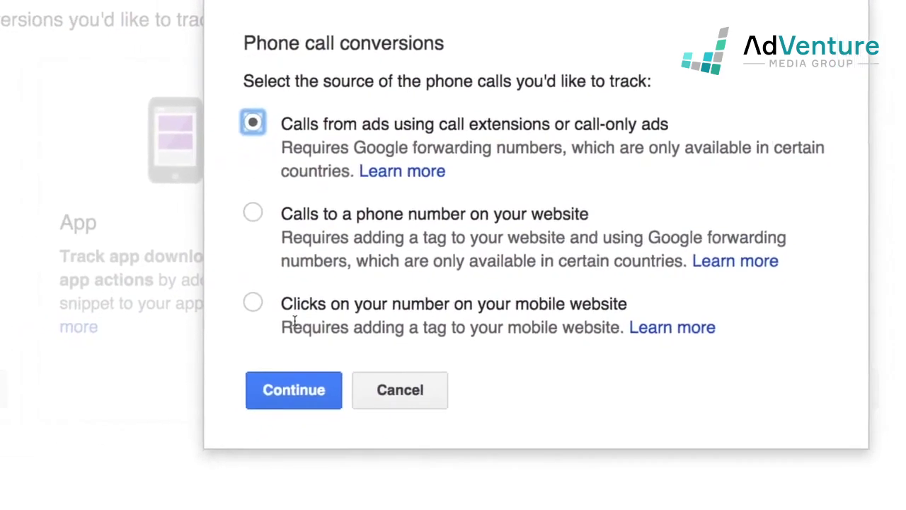
click(217, 431)
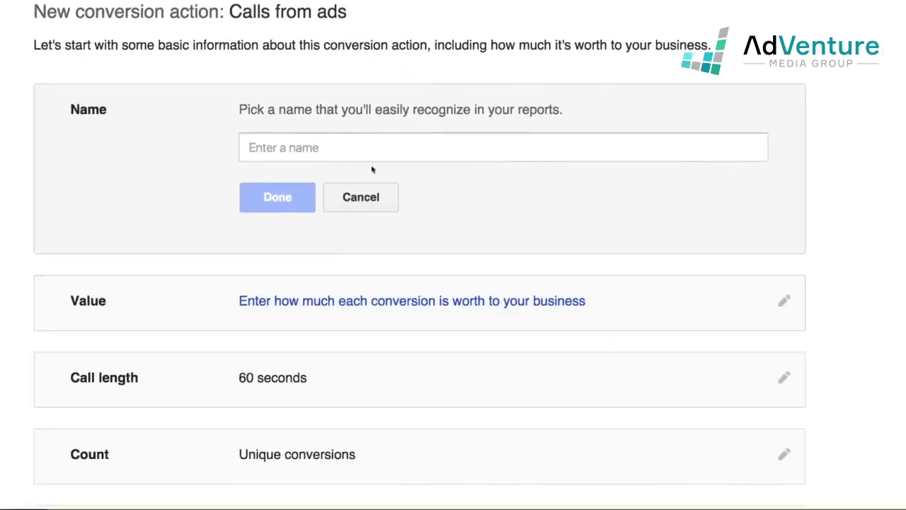
click(382, 150)
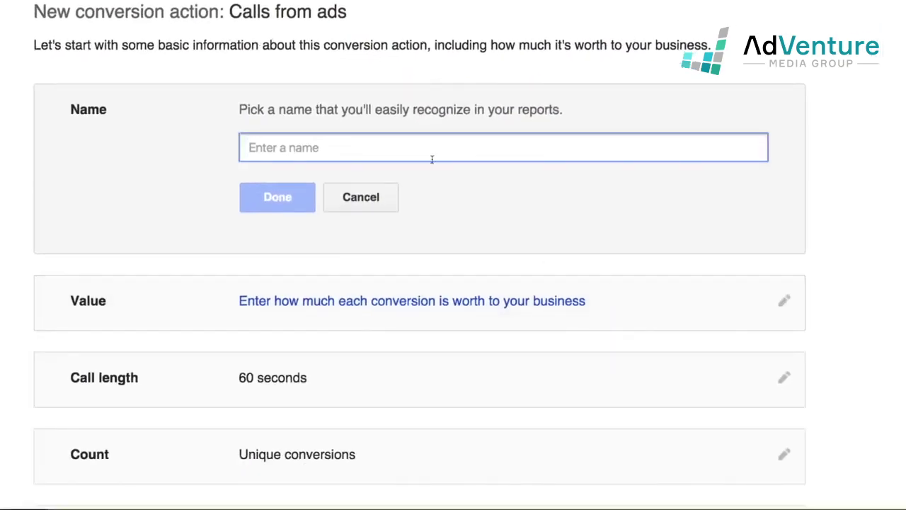
text(Calls From Ads)
click(312, 191)
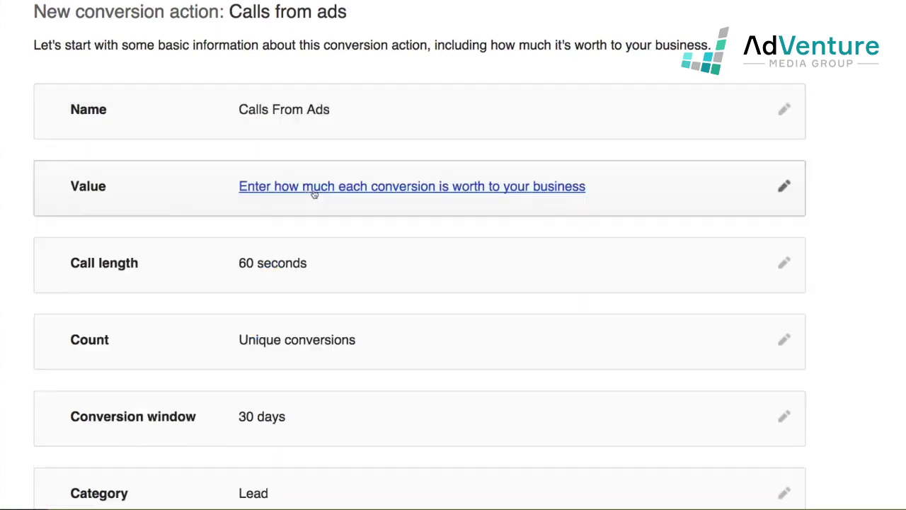
- Set the conversion's value to 'Don't assign a value'
click(783, 186)
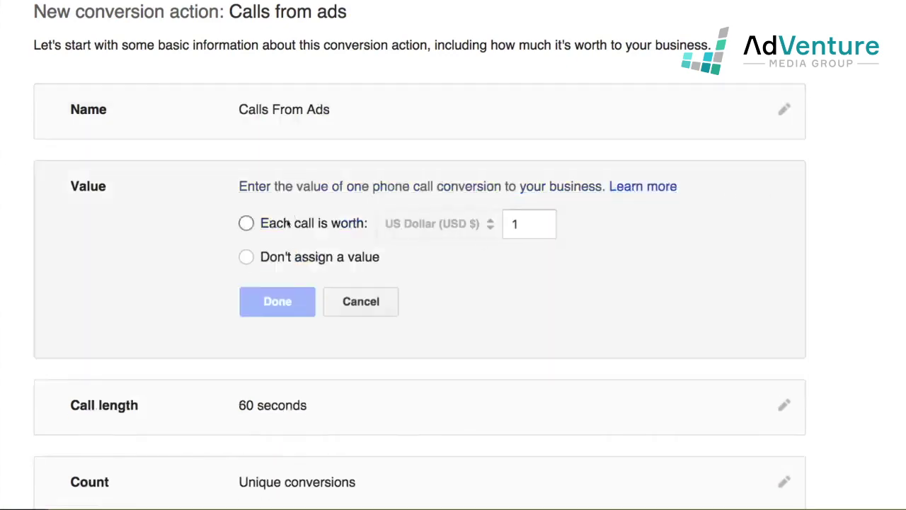
click(245, 257)
click(278, 358)
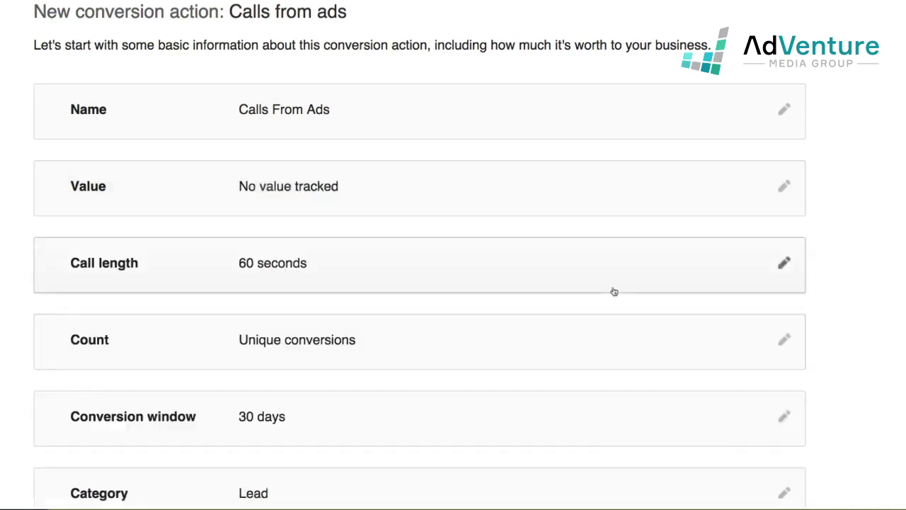
scroll(736, 269, down, 2)
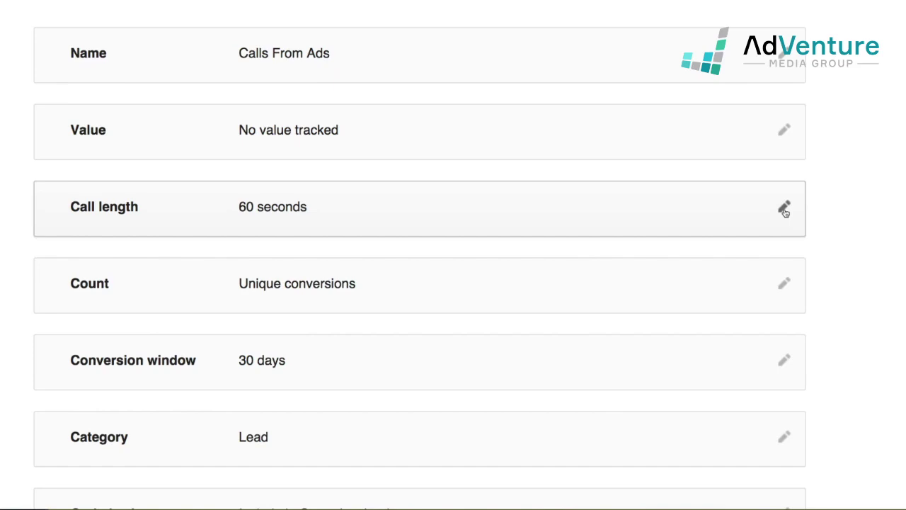
- Raise the Calls From Ads minimum call length from 60 to 120 seconds
click(784, 208)
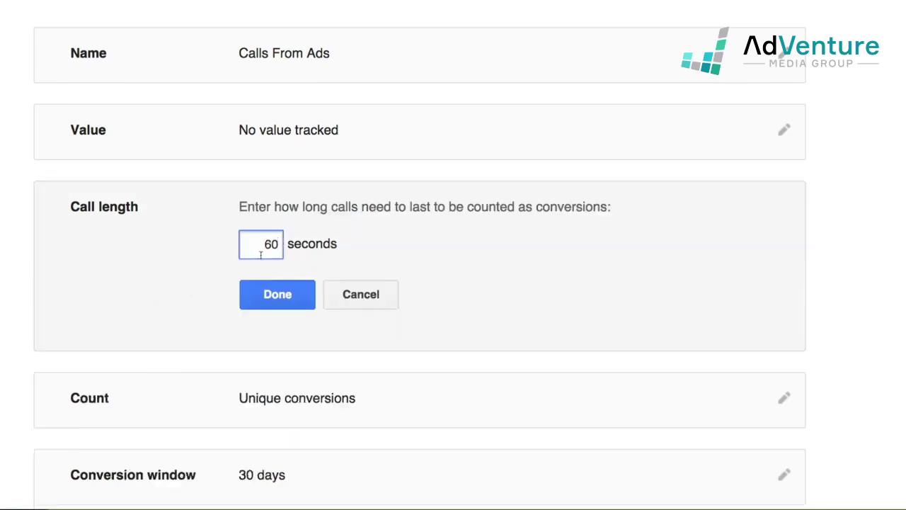
drag(278, 244, 255, 242)
text(102)
key(BackSpace)
key(BackSpace)
text(20)
click(277, 293)
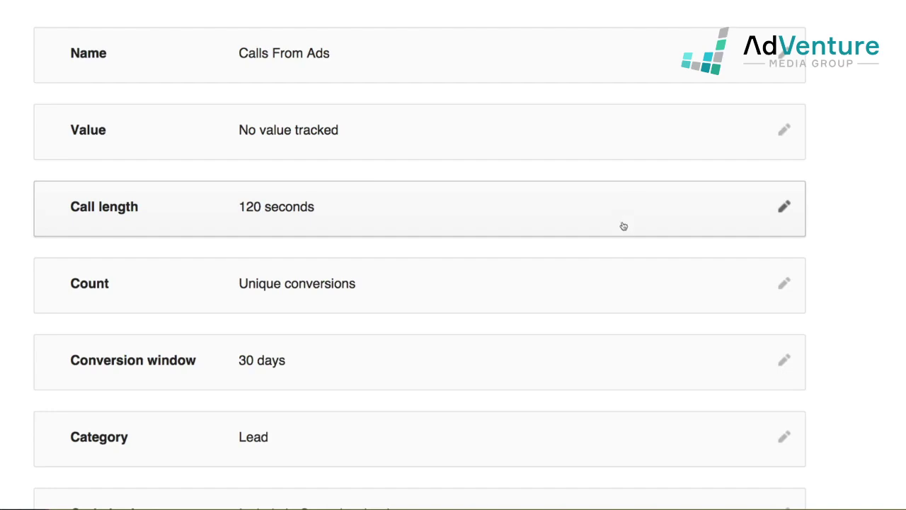
- Keep the conversion's count setting at unique conversions
click(772, 287)
scroll(453, 281, down, 2)
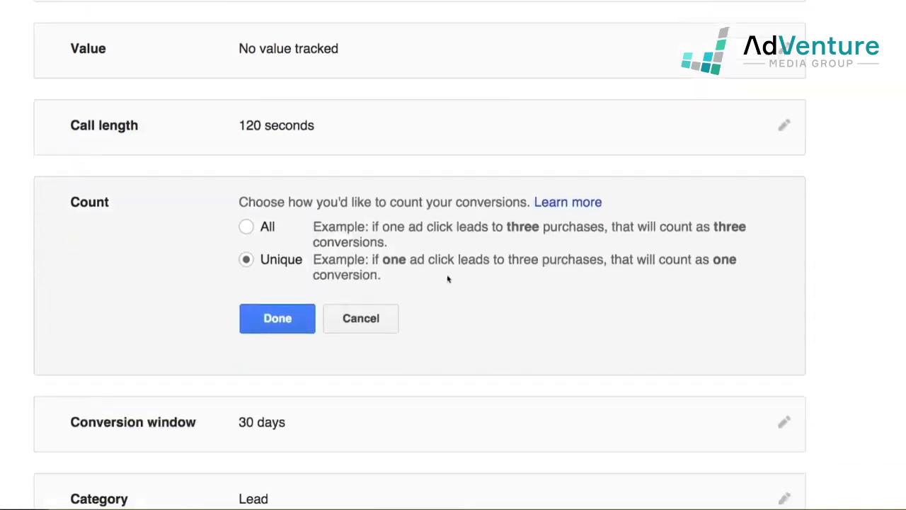
click(289, 320)
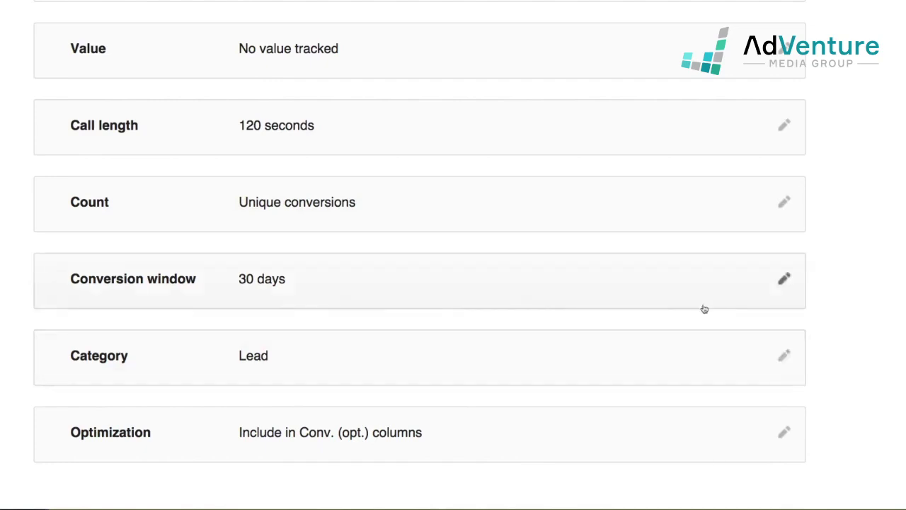
scroll(711, 291, down, 1)
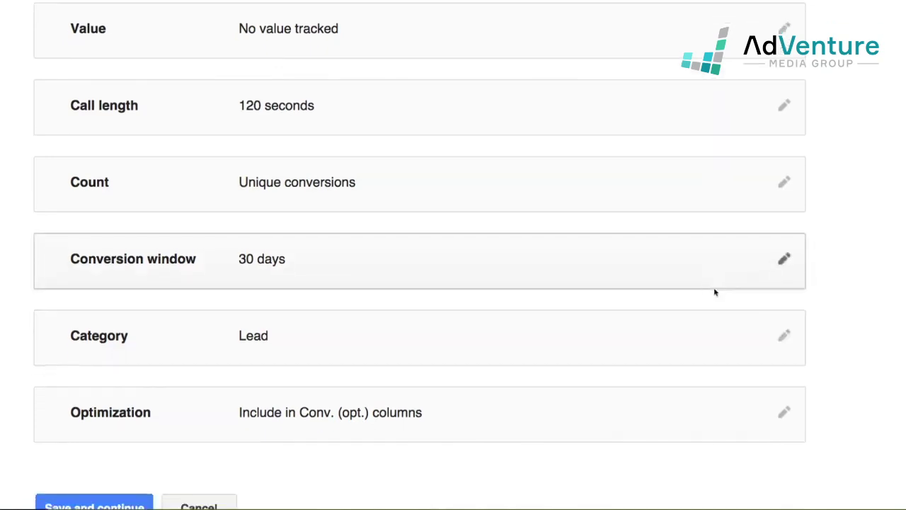
- Change the conversion category to Other and save the conversion action
click(758, 333)
scroll(479, 306, down, 3)
scroll(362, 308, down, 2)
click(292, 202)
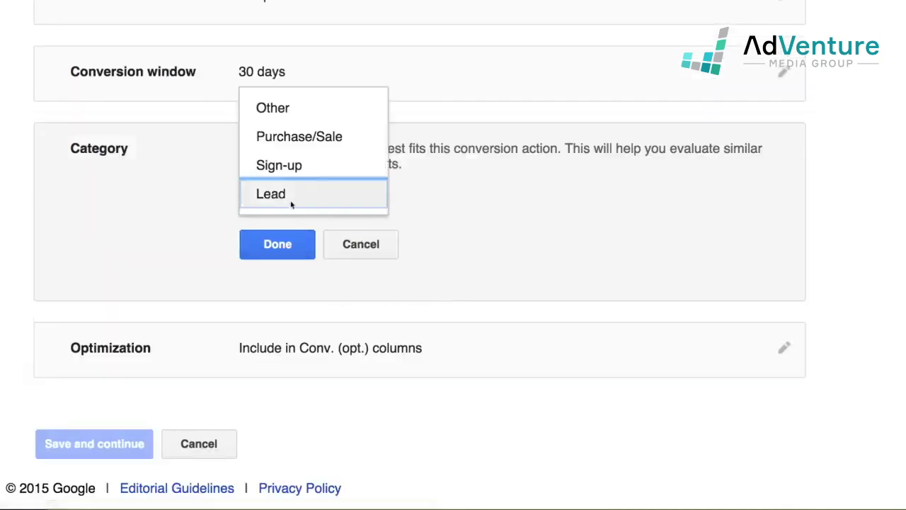
click(298, 112)
click(285, 248)
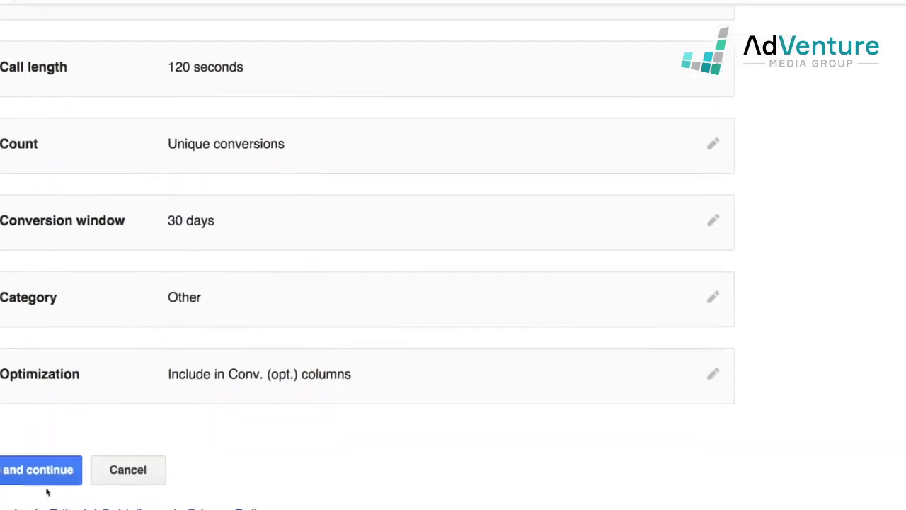
click(75, 453)
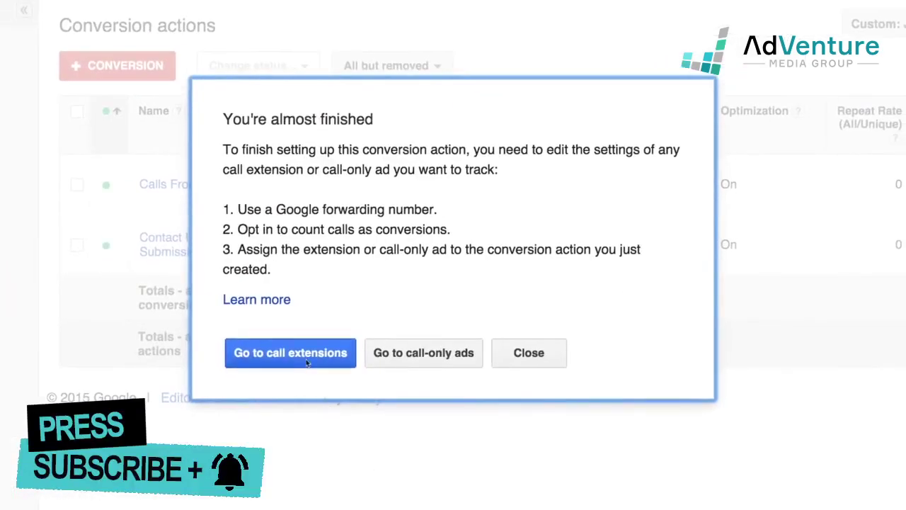
- Close the 'You're almost finished' dialog to return to the conversion actions list
click(301, 367)
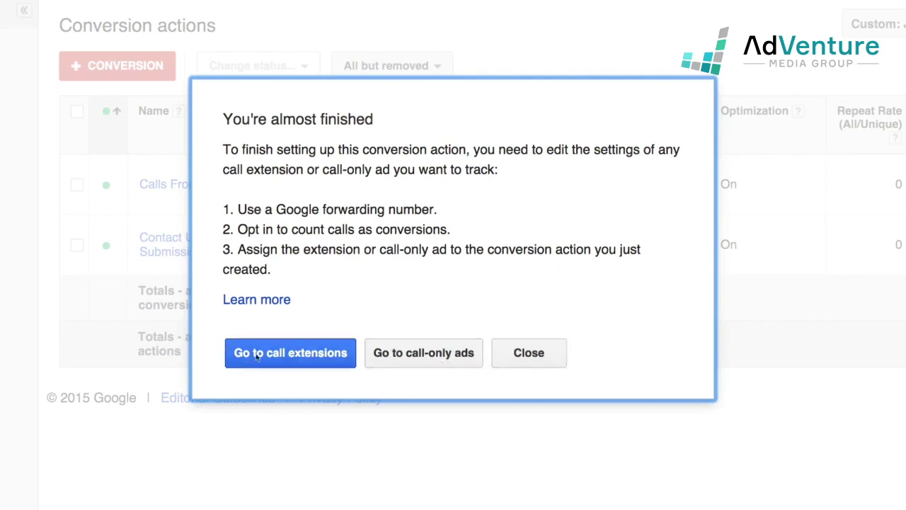
click(538, 353)
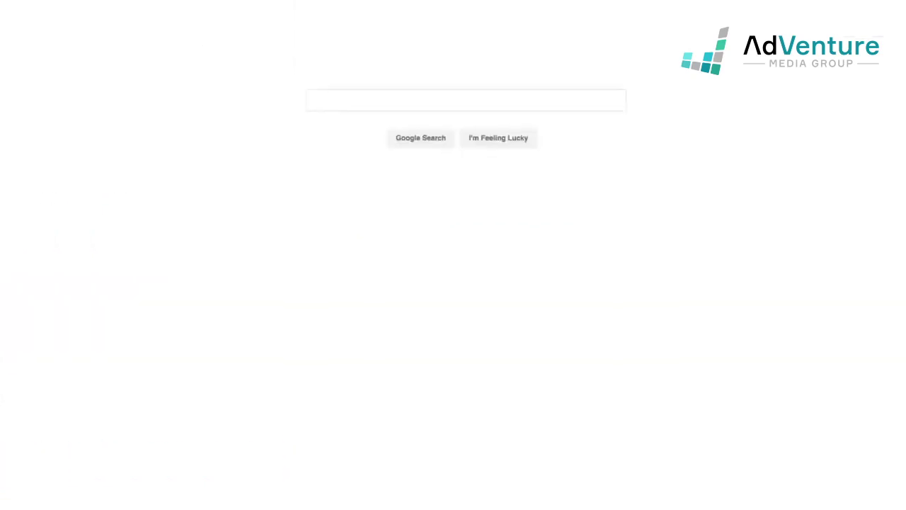
- Search Google for 'office furniture for sale' and zoom the results in one step
text(office furniture)
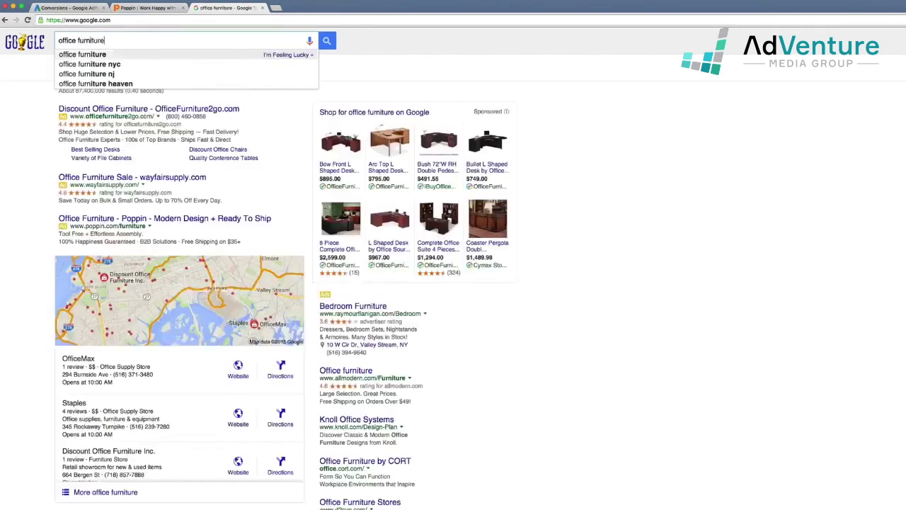
text( f)
text(or sale)
key(Return)
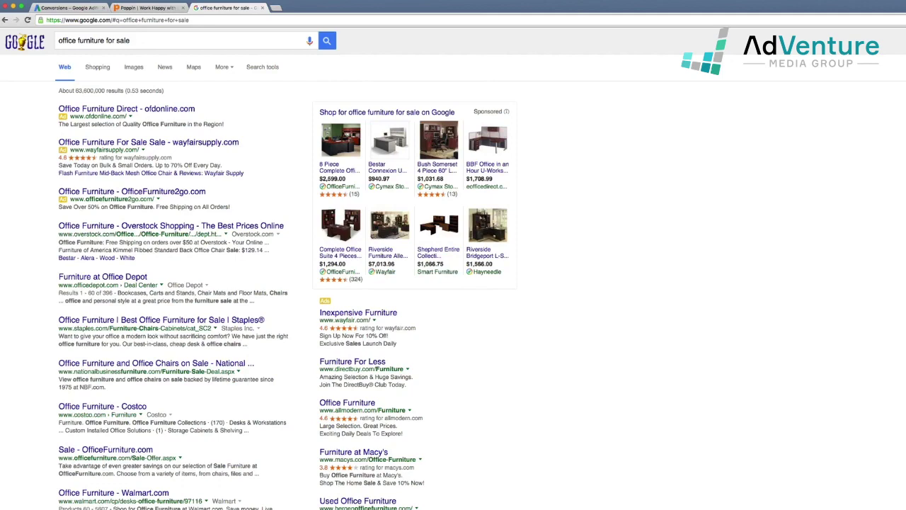
key(ctrl+plus)
key(ctrl+plus)
key(ctrl+plus)
key(ctrl+plus)
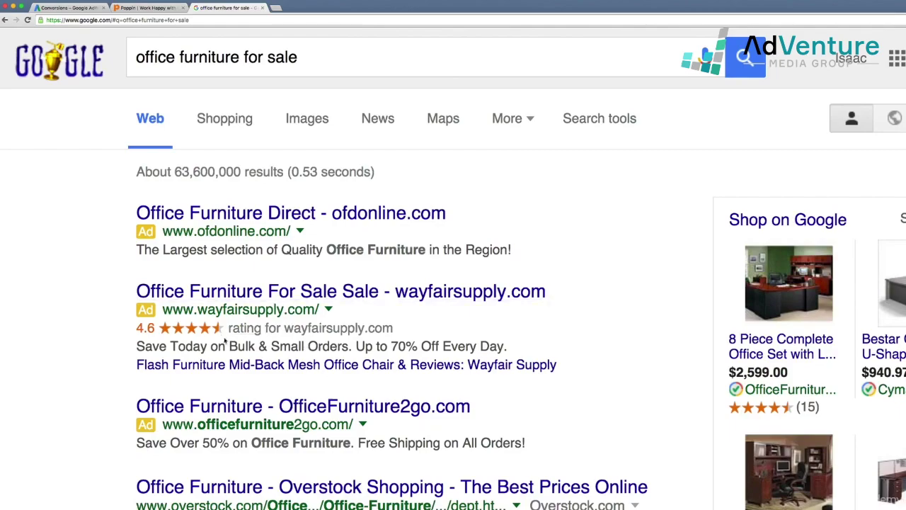
- Scroll down through the results and ads, then back up to the top
scroll(227, 343, down, 1)
scroll(545, 276, down, 1)
scroll(563, 320, down, 2)
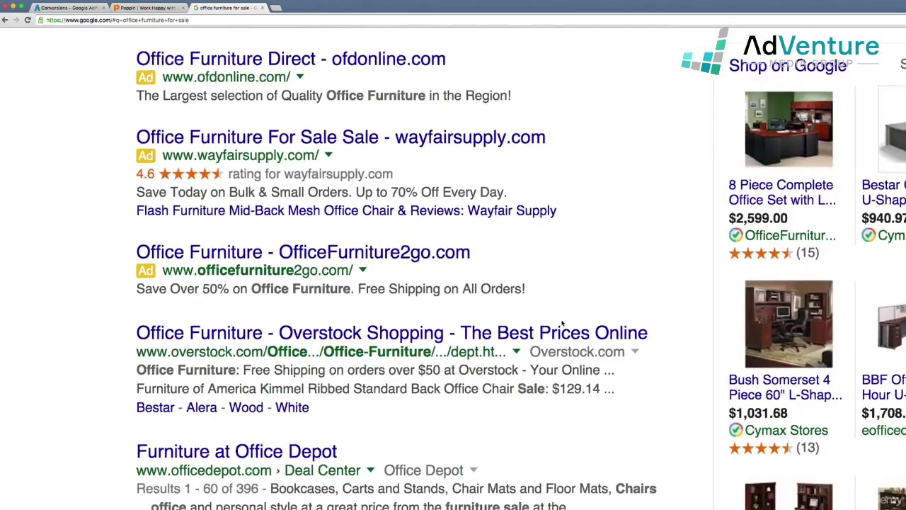
scroll(562, 320, down, 3)
scroll(563, 318, down, 2)
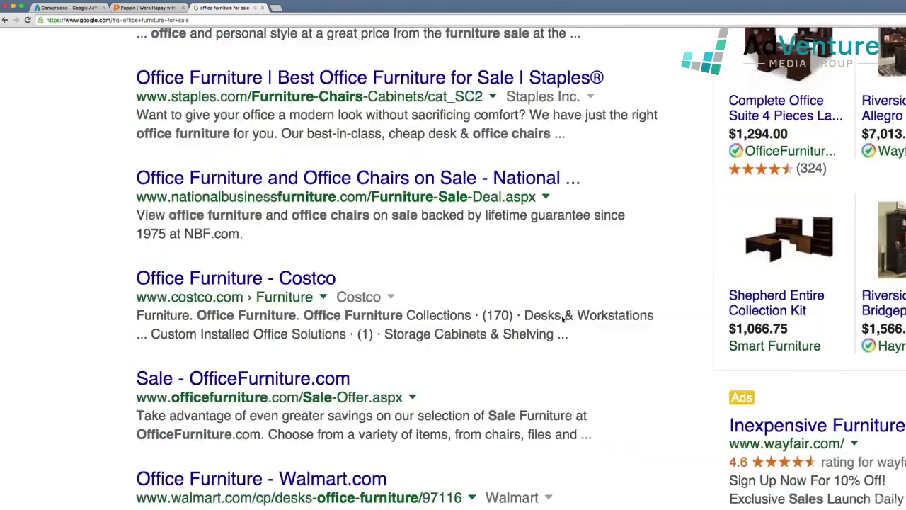
scroll(563, 318, down, 4)
scroll(563, 319, down, 1)
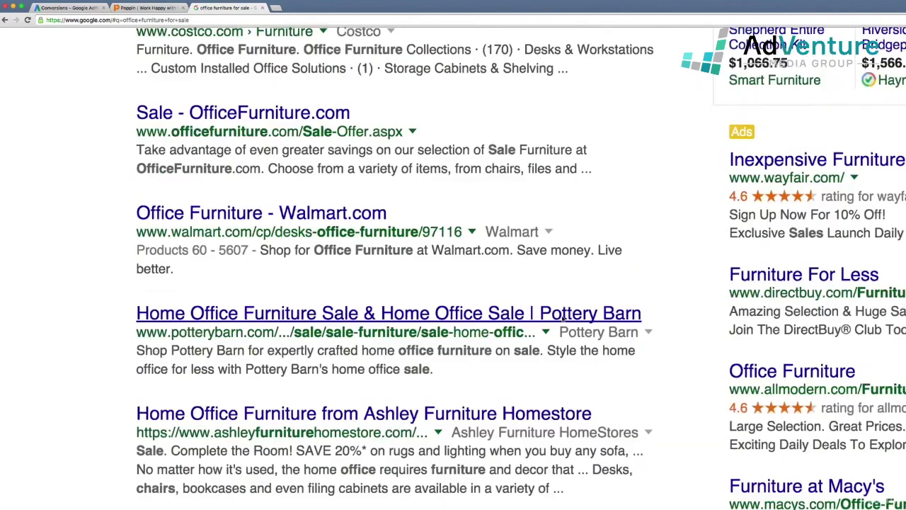
scroll(562, 319, down, 1)
scroll(563, 319, down, 1)
scroll(563, 320, down, 1)
scroll(564, 320, down, 1)
scroll(564, 320, down, 1)
scroll(563, 317, down, 1)
scroll(562, 318, down, 2)
scroll(563, 318, down, 2)
scroll(563, 319, down, 1)
scroll(564, 315, up, 4)
scroll(563, 316, up, 3)
scroll(564, 317, up, 4)
scroll(564, 318, up, 6)
scroll(565, 320, up, 4)
scroll(564, 320, up, 3)
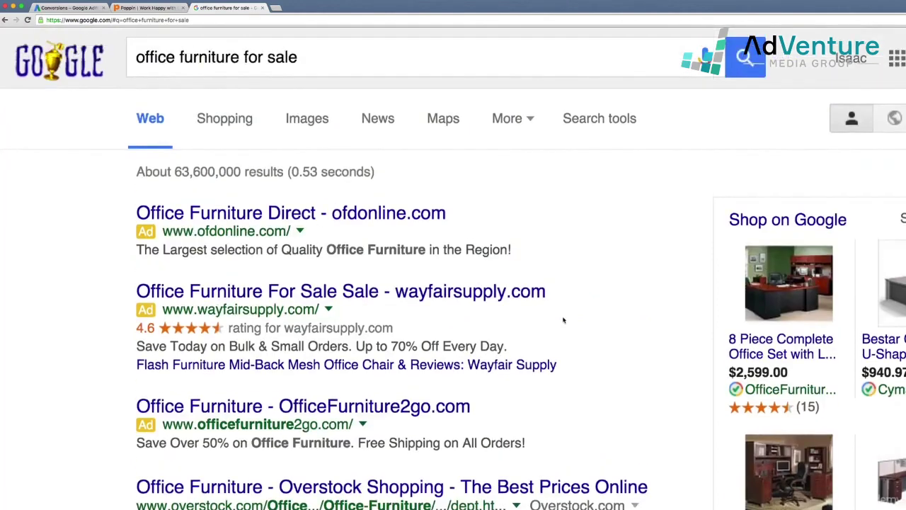
- Change the search to 'office chairs for sale near me'
click(205, 56)
double_click(205, 56)
text(chairs)
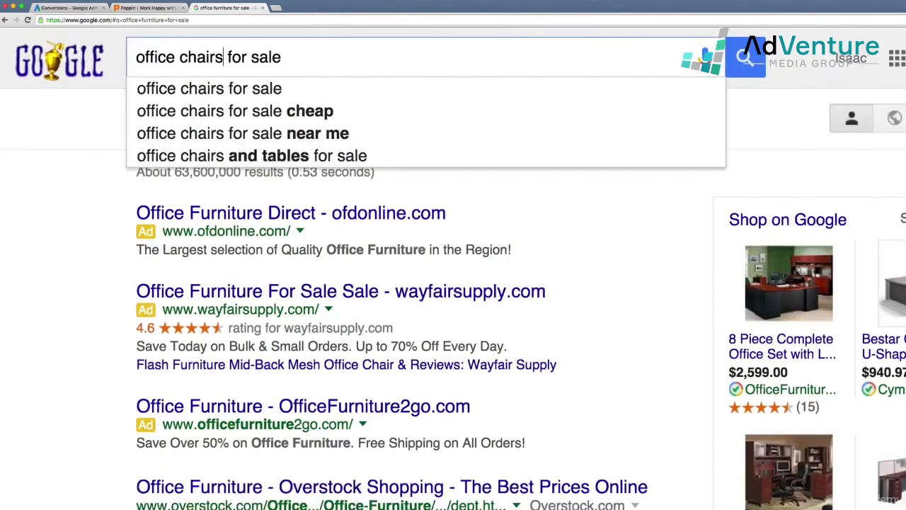
click(257, 133)
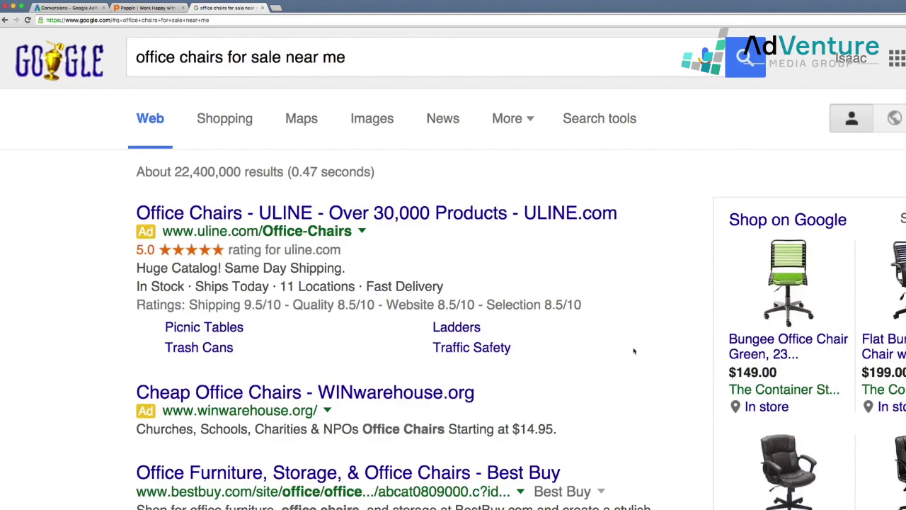
- Scroll down to the Target ad and highlight its phone number
scroll(634, 351, down, 1)
scroll(633, 350, down, 2)
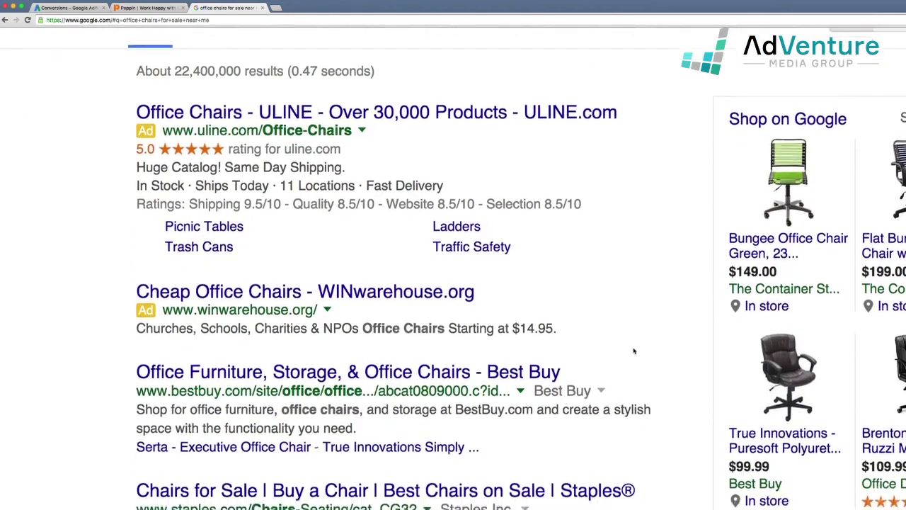
scroll(634, 351, down, 5)
scroll(634, 349, down, 1)
scroll(633, 349, down, 1)
scroll(633, 349, down, 2)
scroll(634, 350, down, 4)
scroll(633, 350, down, 2)
scroll(634, 351, down, 4)
scroll(634, 351, down, 3)
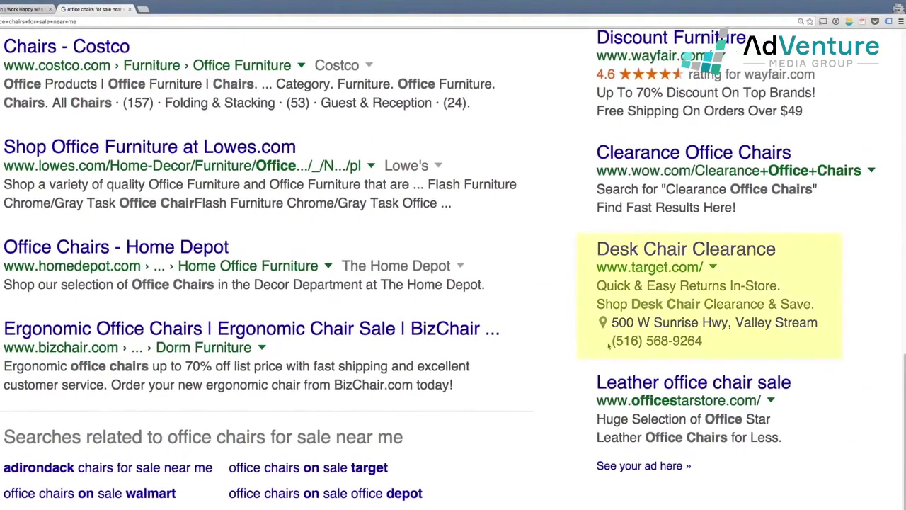
triple_click(609, 341)
click(708, 344)
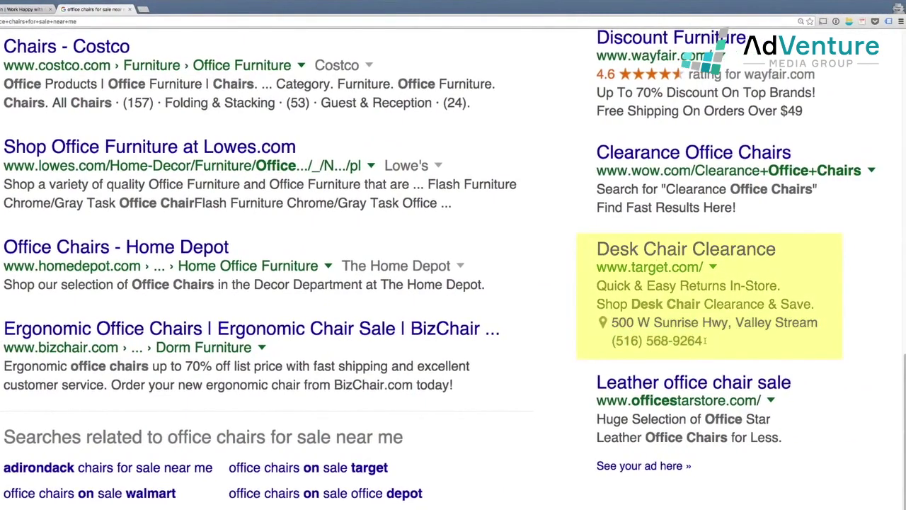
drag(705, 343, 611, 341)
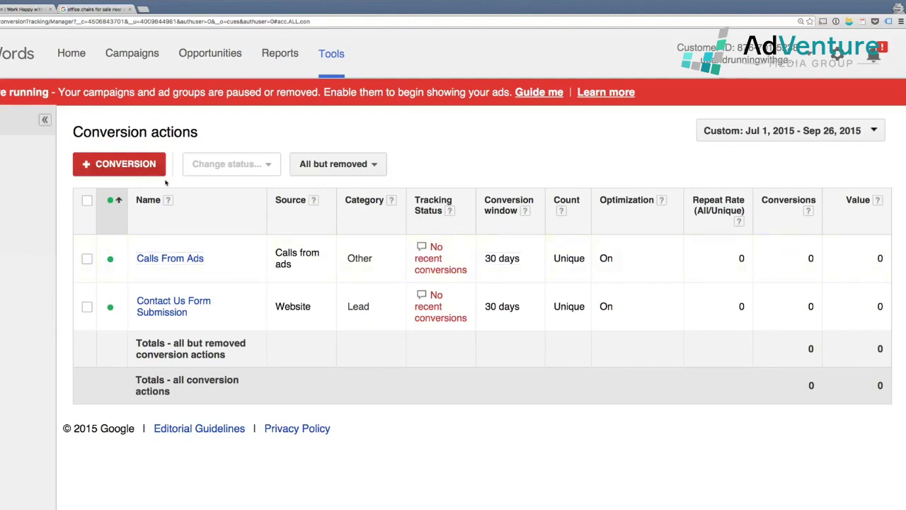
- Show the call extensions under the Campaigns tab's Ad extensions view
click(132, 54)
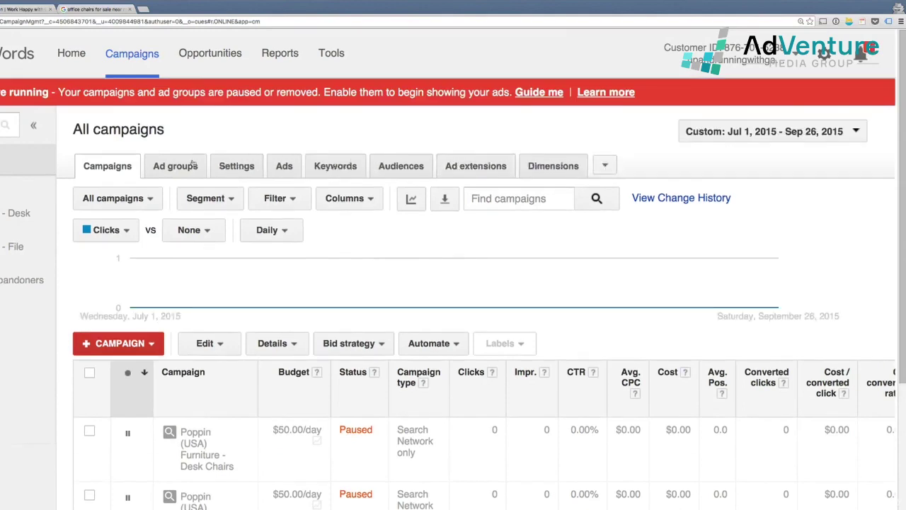
mouse_move(258, 423)
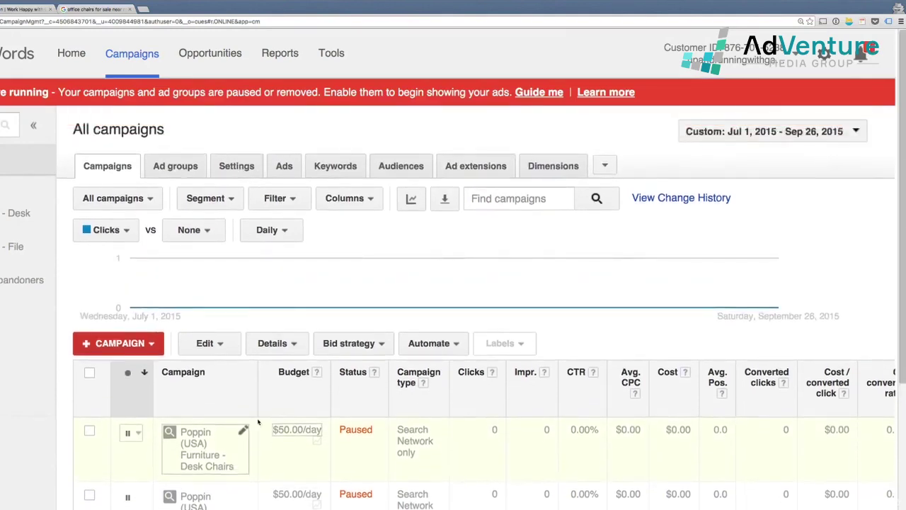
click(483, 172)
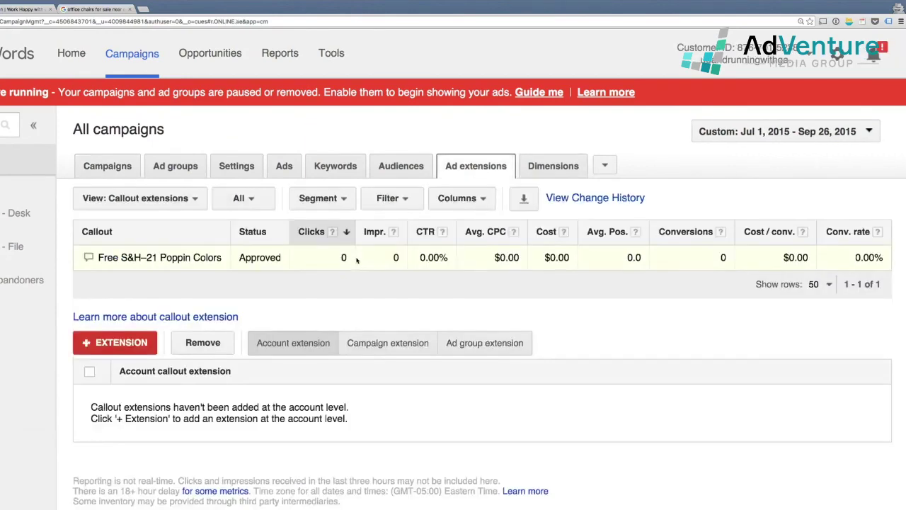
click(176, 203)
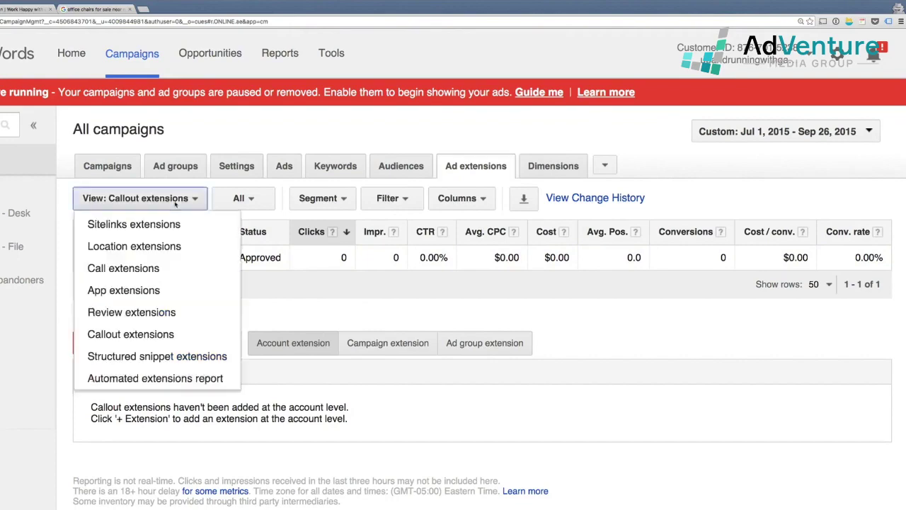
click(182, 268)
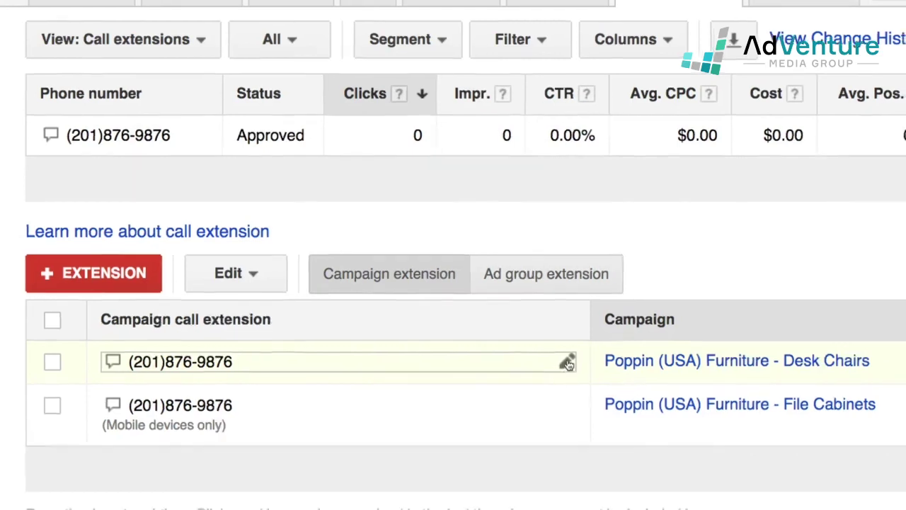
- Switch the Desk Chairs call extension to a Google forwarding number and save it
click(570, 365)
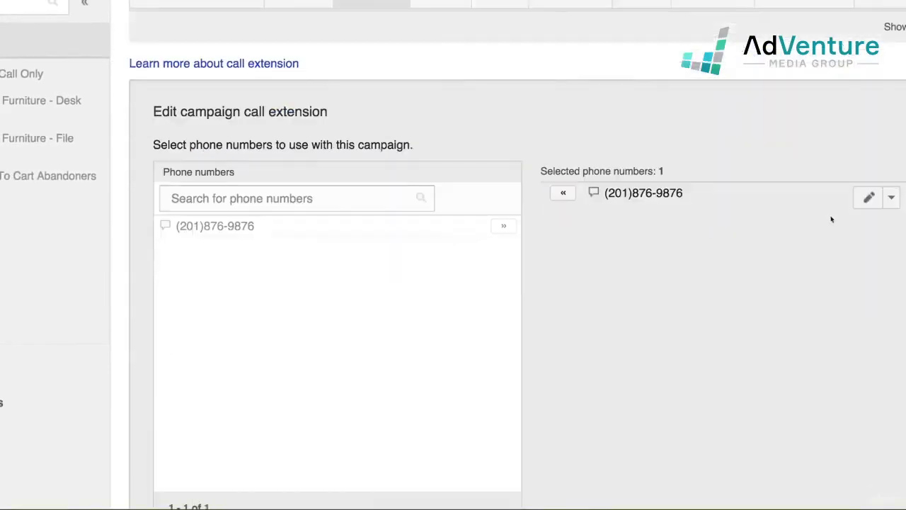
click(865, 184)
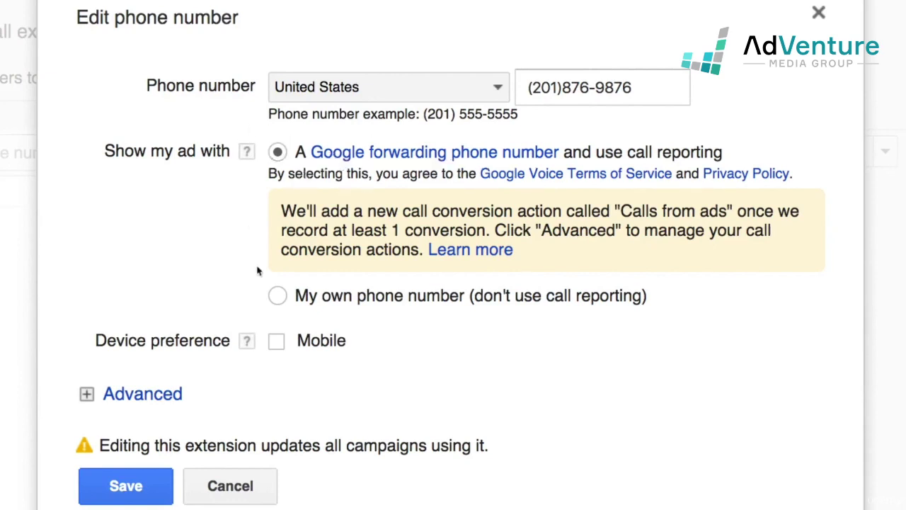
click(276, 296)
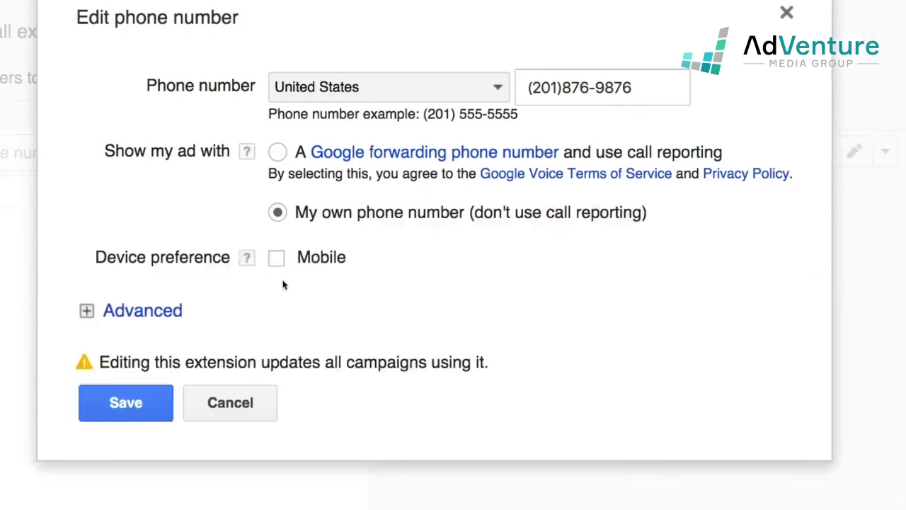
click(277, 156)
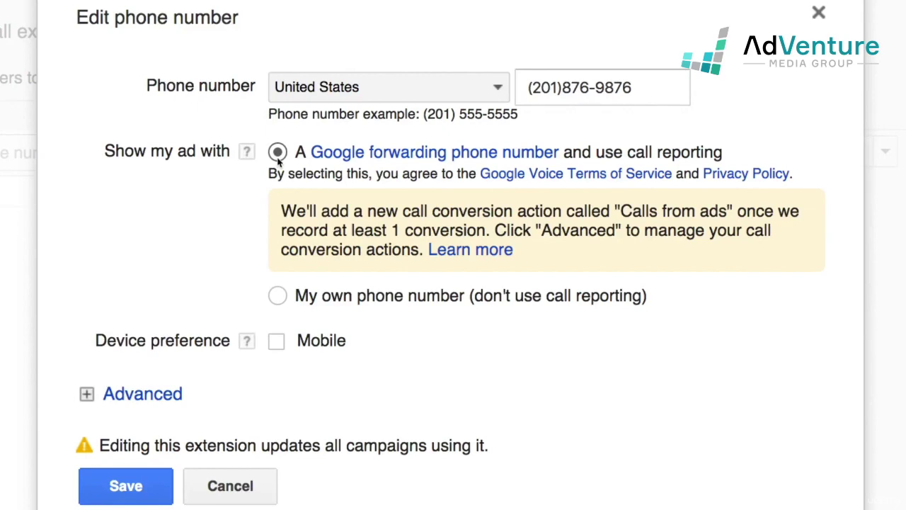
click(147, 486)
click(198, 475)
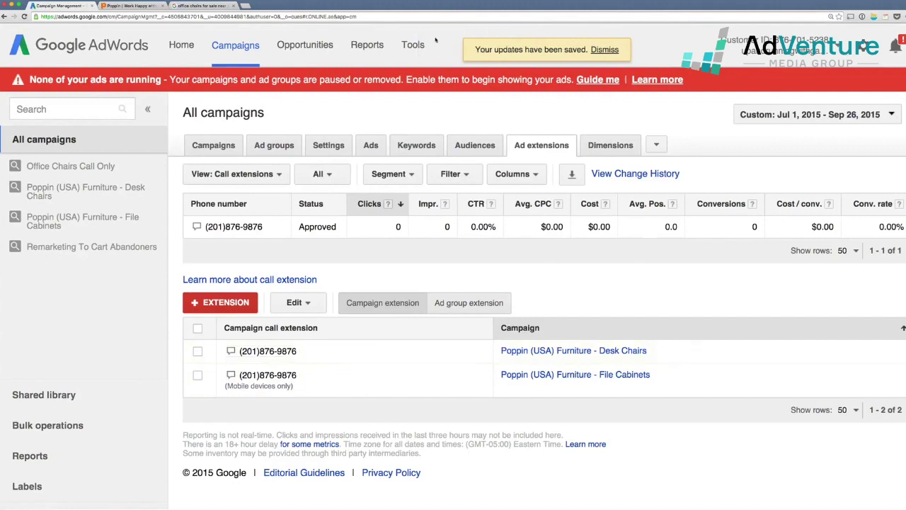
- Review the Calls From Ads row under Tools > Conversions, then return to All campaigns
click(411, 45)
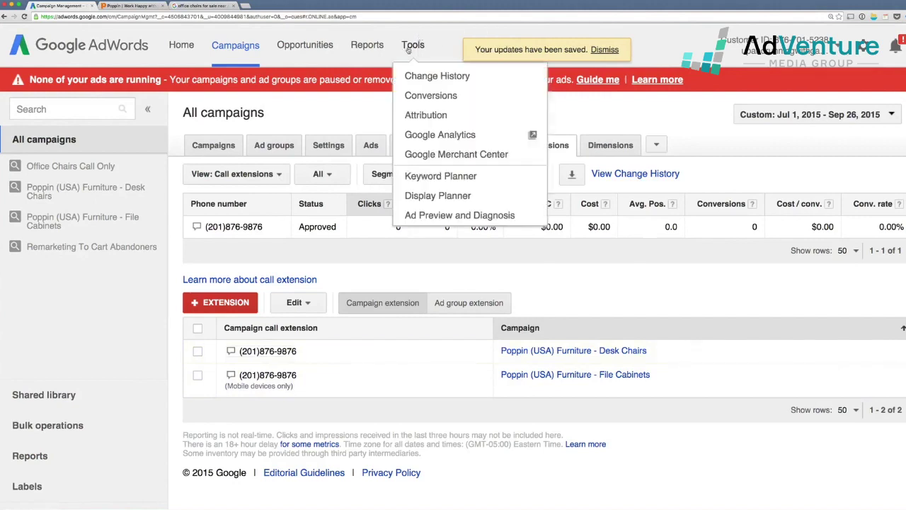
click(422, 93)
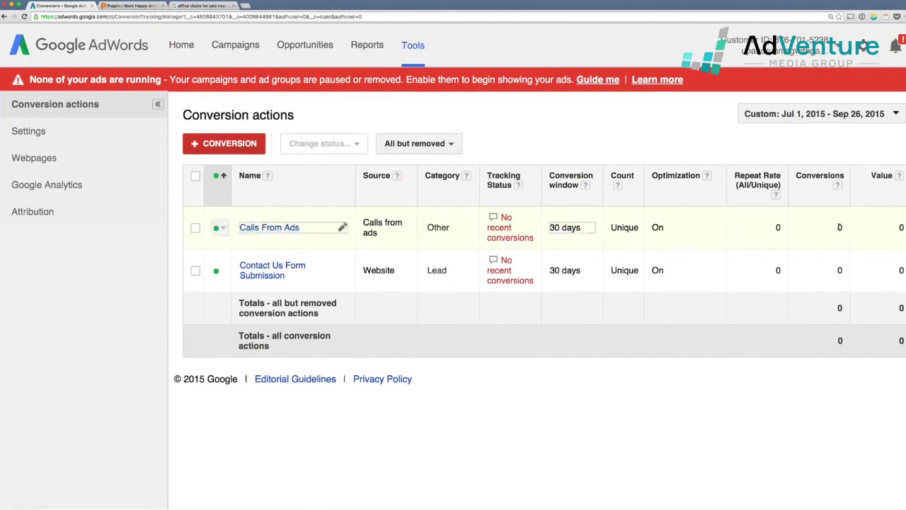
double_click(839, 227)
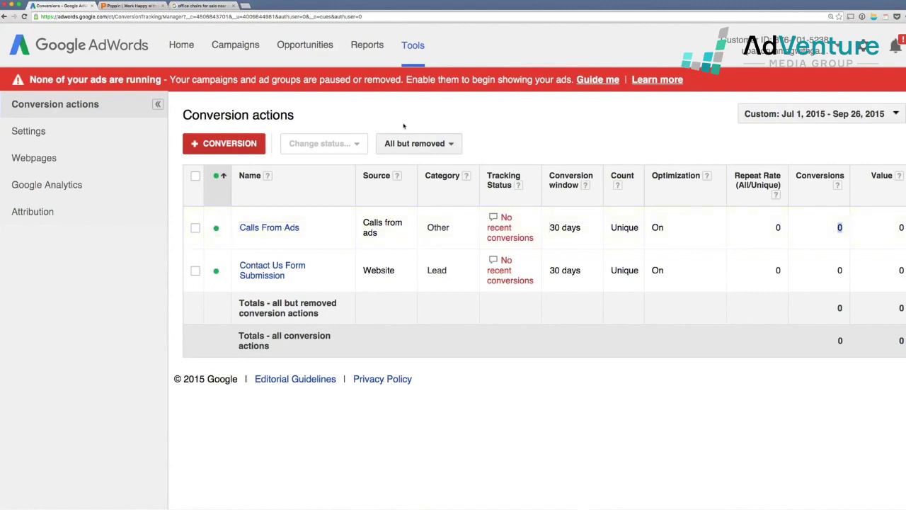
click(238, 45)
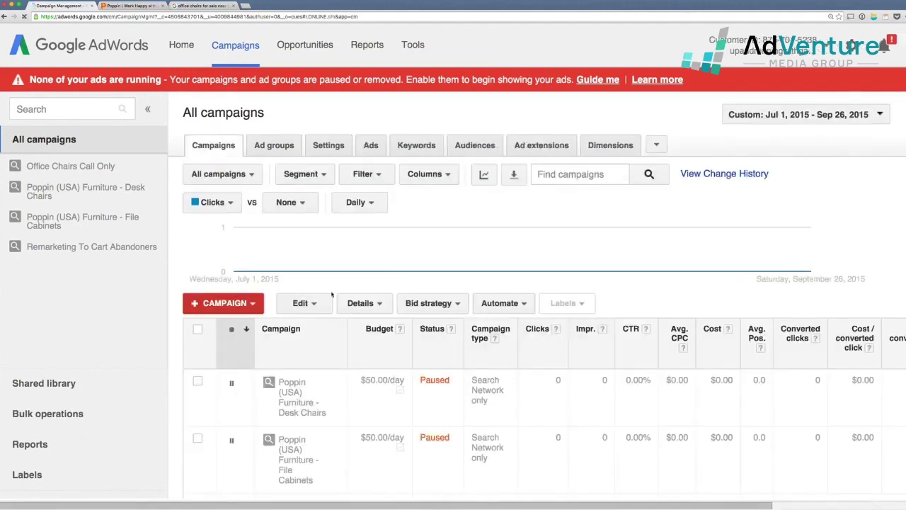
click(306, 176)
click(352, 260)
scroll(410, 336, down, 3)
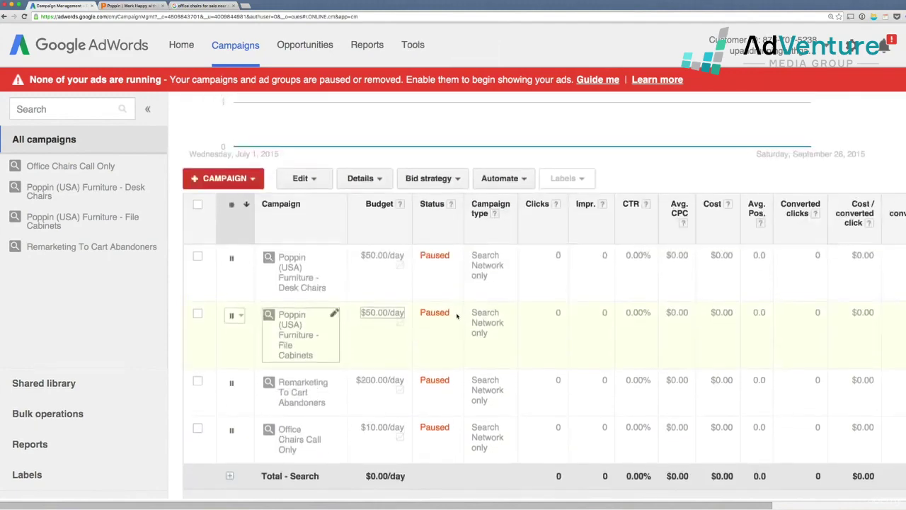
scroll(455, 312, right, 4)
scroll(455, 312, left, 4)
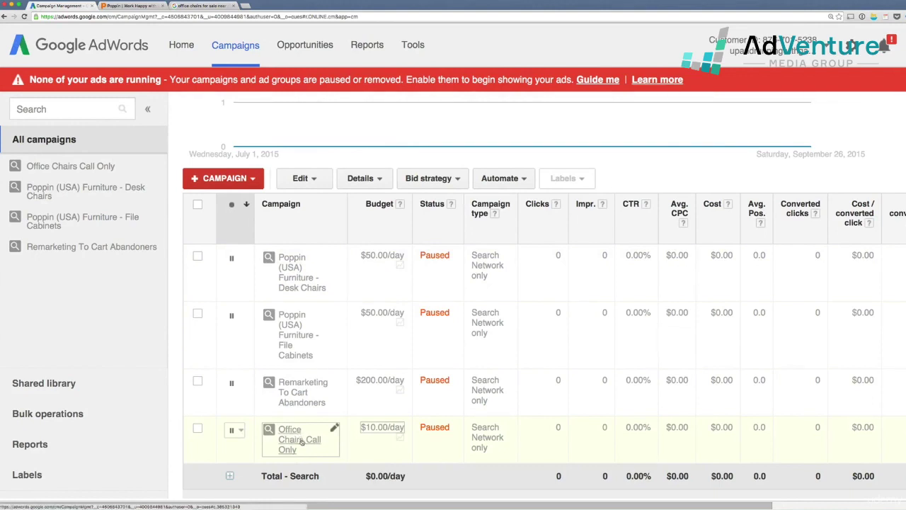
- Open the Office Chairs Call Only campaign
click(302, 440)
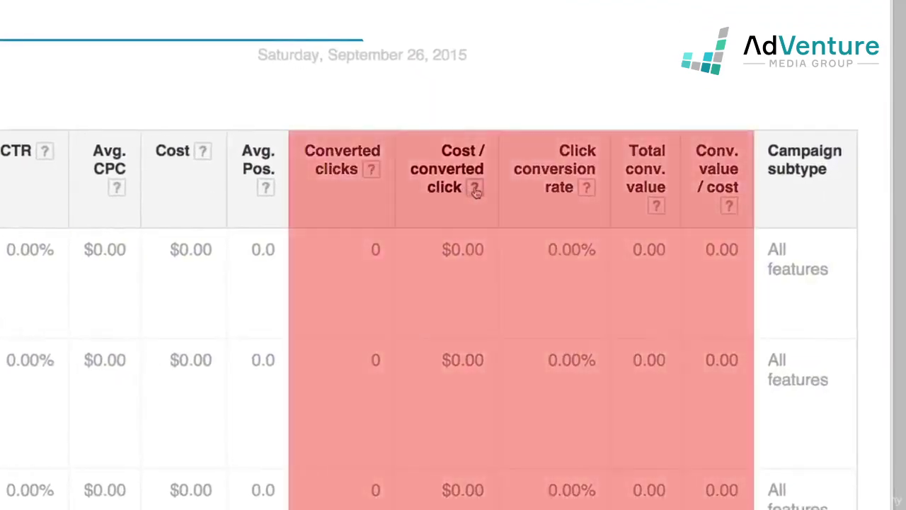
click(475, 189)
click(545, 199)
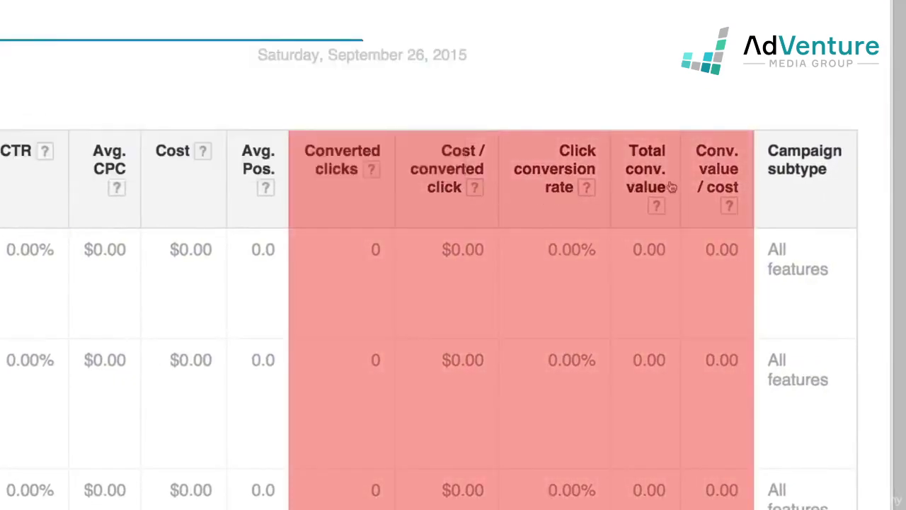